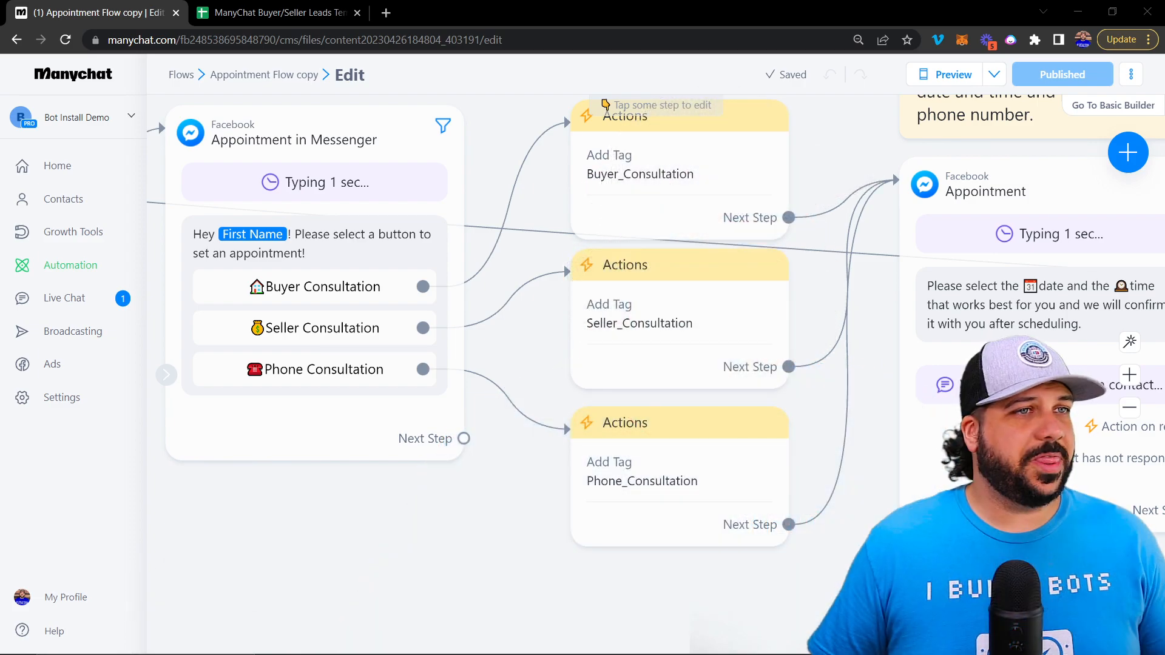
Survey the appointment flow from the starting step's Facebook keyword trigger to the Remove Tag actions
{"action": "scroll", "coordinate": [315, 483], "scroll_direction": "down", "scroll_amount": 3}
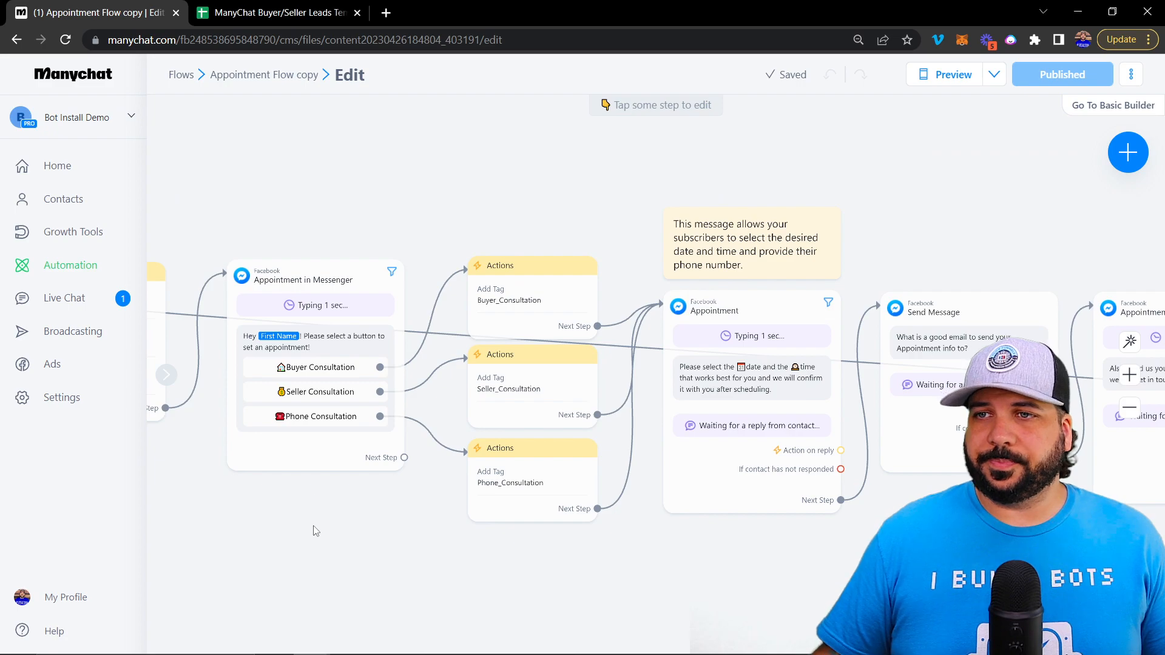
{"action": "left_click_drag", "start_coordinate": [309, 530], "coordinate": [468, 488]}
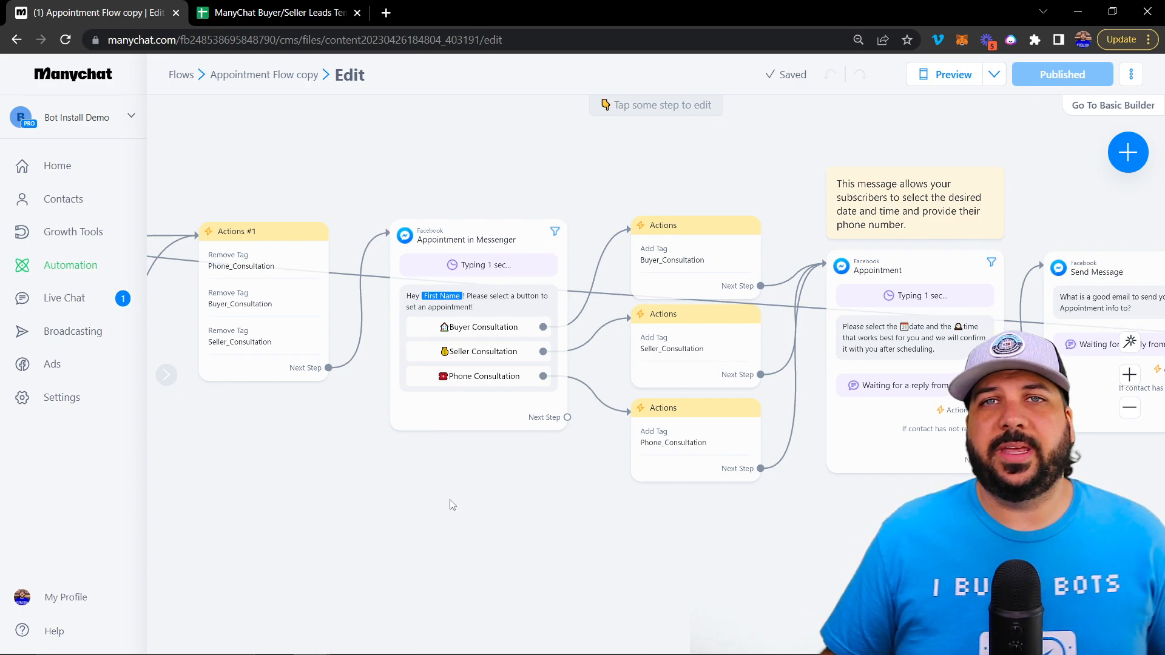
{"action": "scroll", "coordinate": [478, 489], "scroll_direction": "down", "scroll_amount": 3}
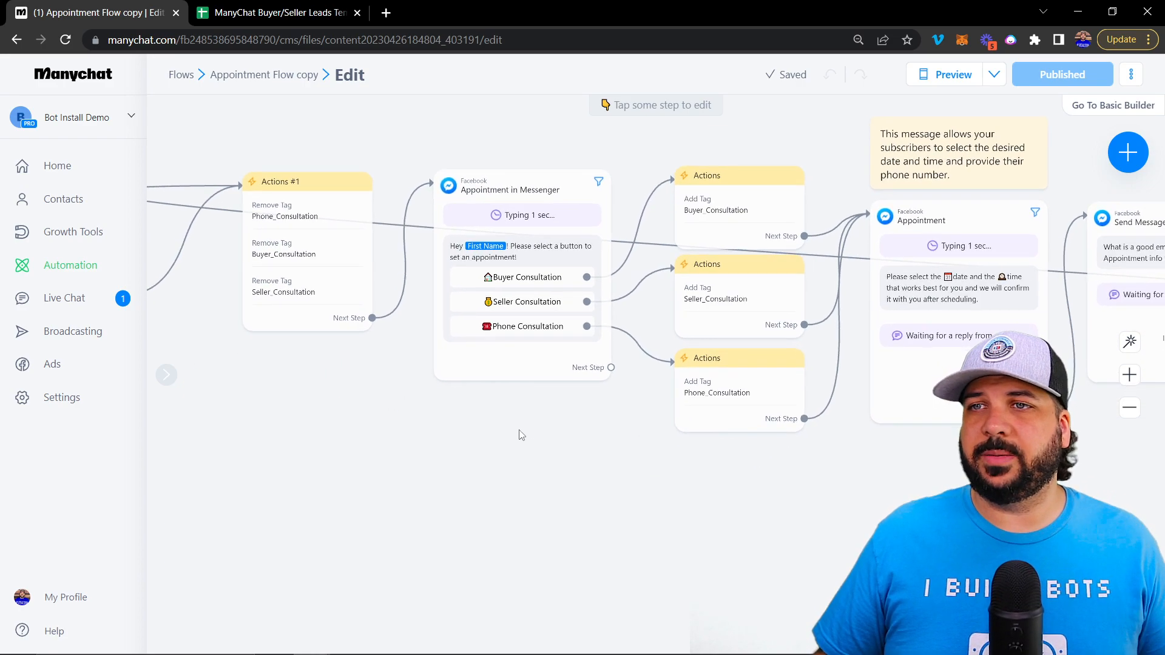
{"action": "left_click_drag", "start_coordinate": [376, 440], "coordinate": [573, 408]}
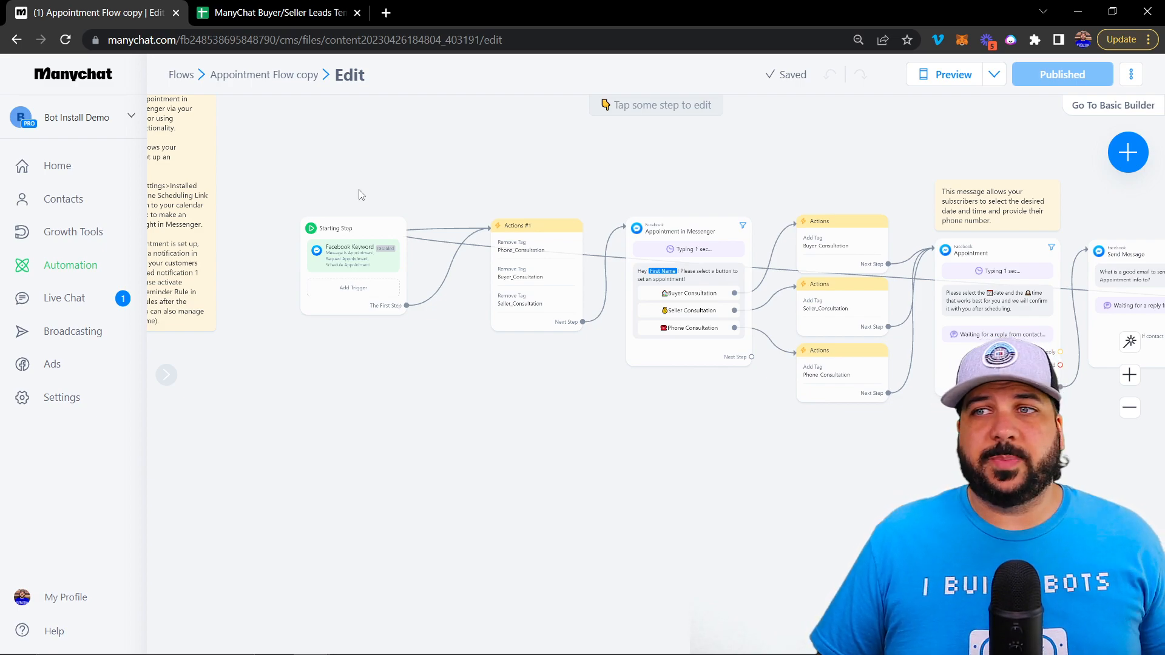
{"action": "scroll", "coordinate": [346, 320], "scroll_direction": "up", "scroll_amount": 5}
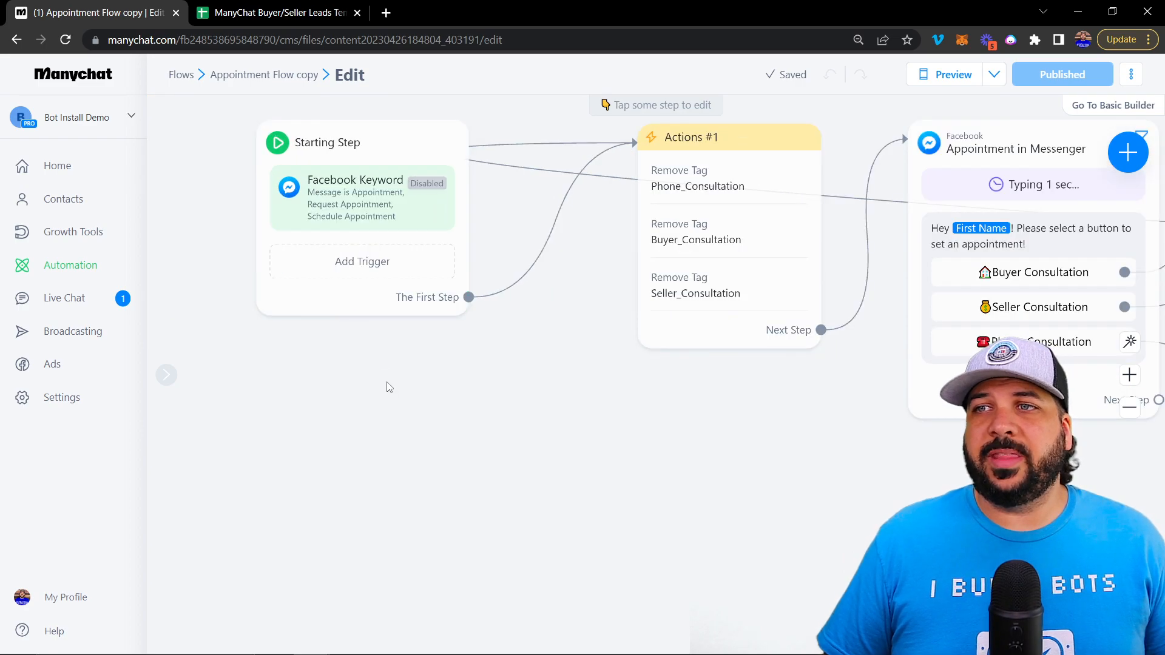
{"action": "scroll", "coordinate": [459, 361], "scroll_direction": "up", "scroll_amount": 2}
{"action": "left_click_drag", "start_coordinate": [569, 328], "coordinate": [293, 343]}
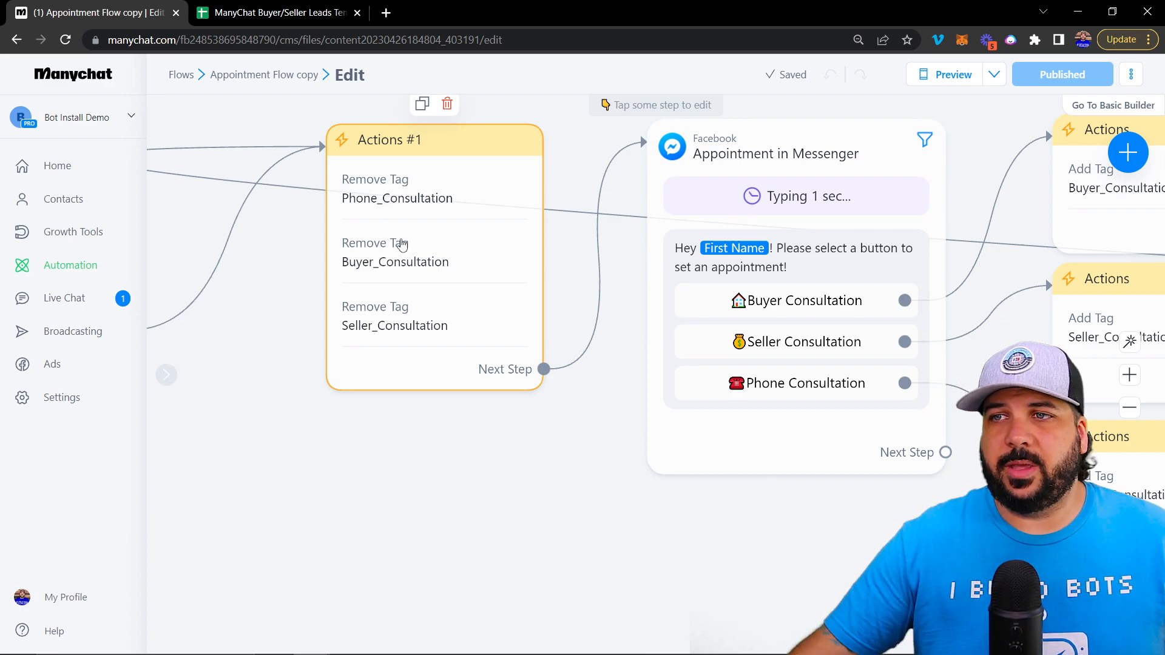
Open the Appointment in Messenger step and review its Buyer, Seller and Phone Consultation buttons
{"action": "left_click_drag", "start_coordinate": [786, 507], "coordinate": [454, 501]}
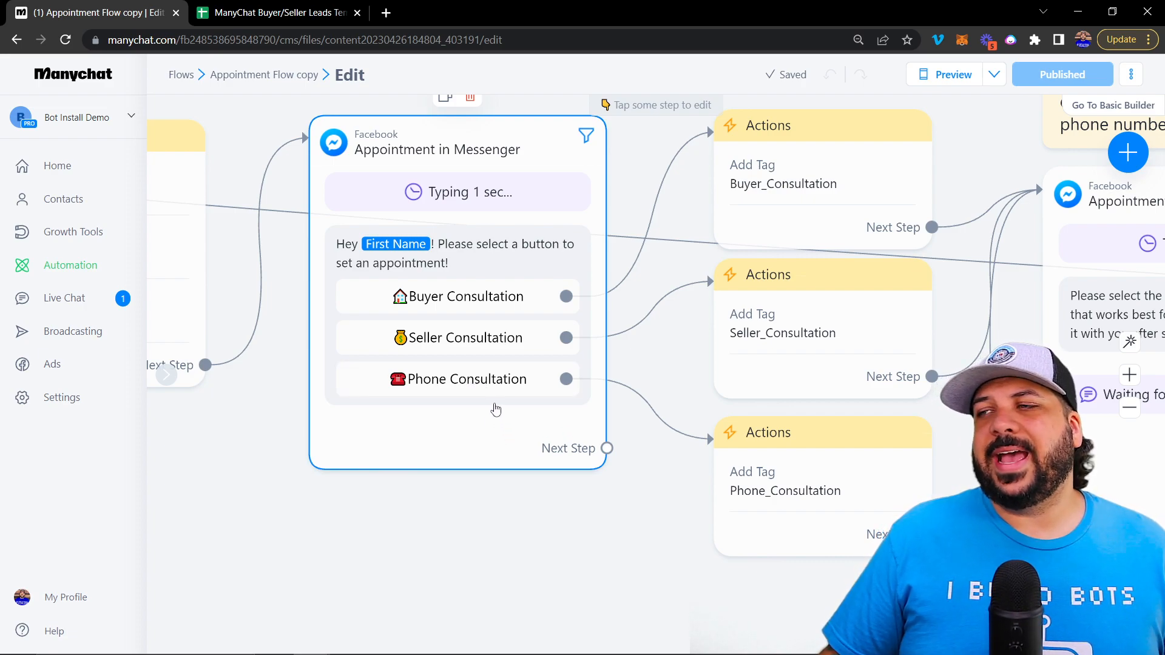
{"action": "left_click", "coordinate": [778, 471]}
{"action": "left_click", "coordinate": [702, 419]}
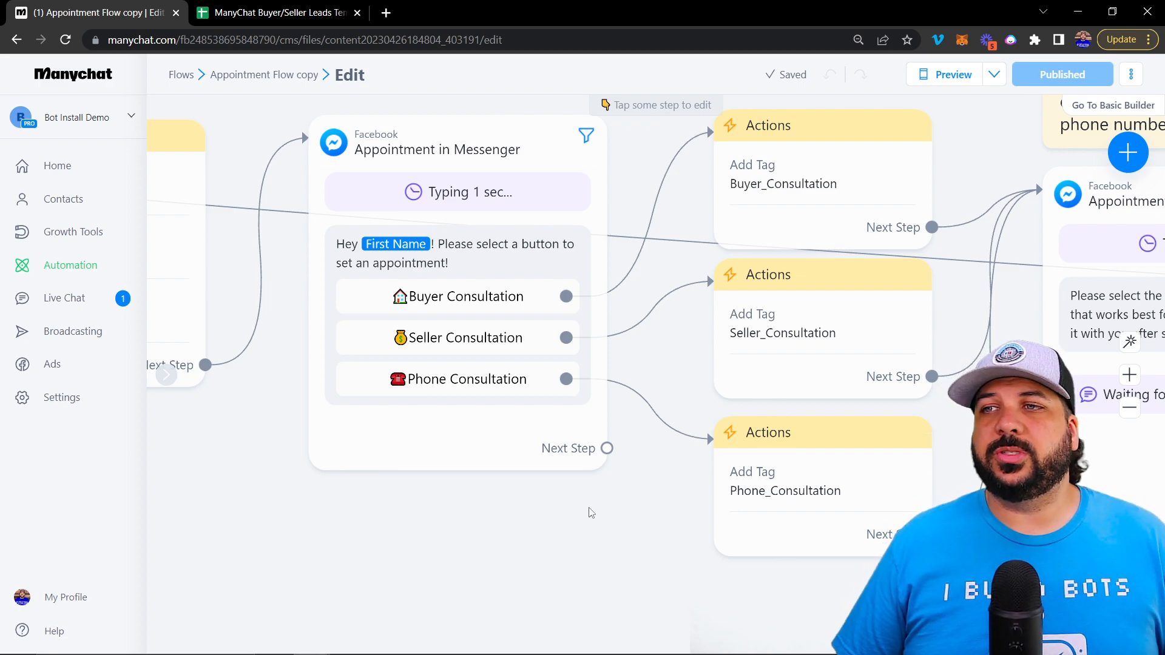
{"action": "left_click", "coordinate": [389, 404]}
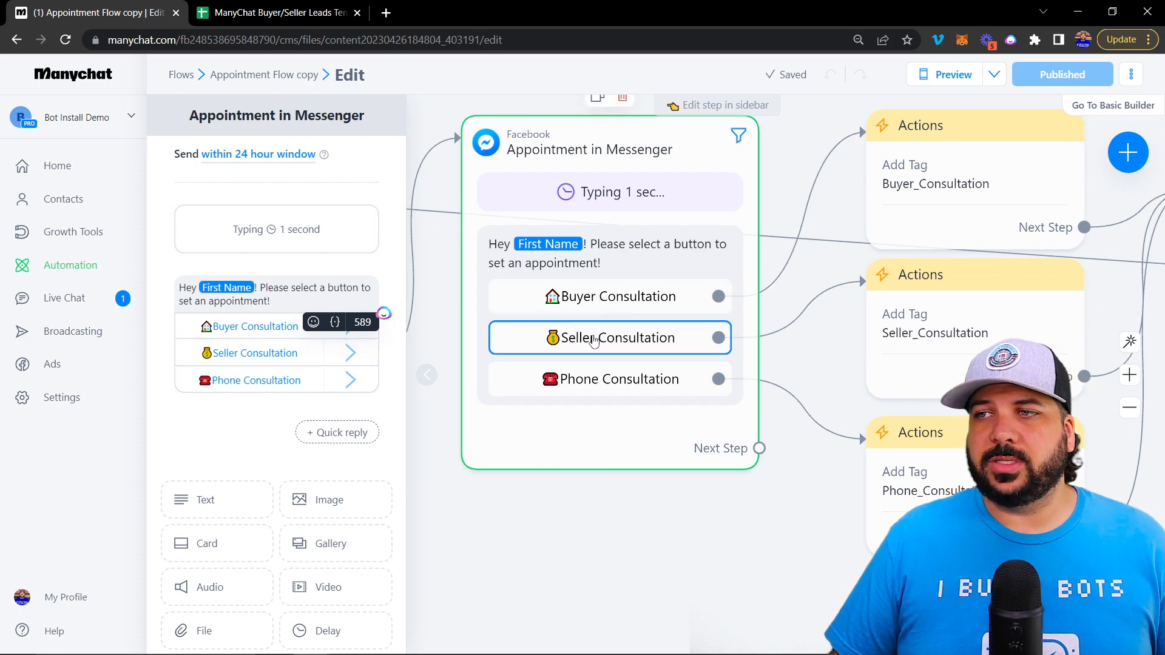
Review the available step types and inspect the Add Tag setting of the Buyer_Consultation action
{"action": "left_click_drag", "start_coordinate": [766, 544], "coordinate": [405, 564]}
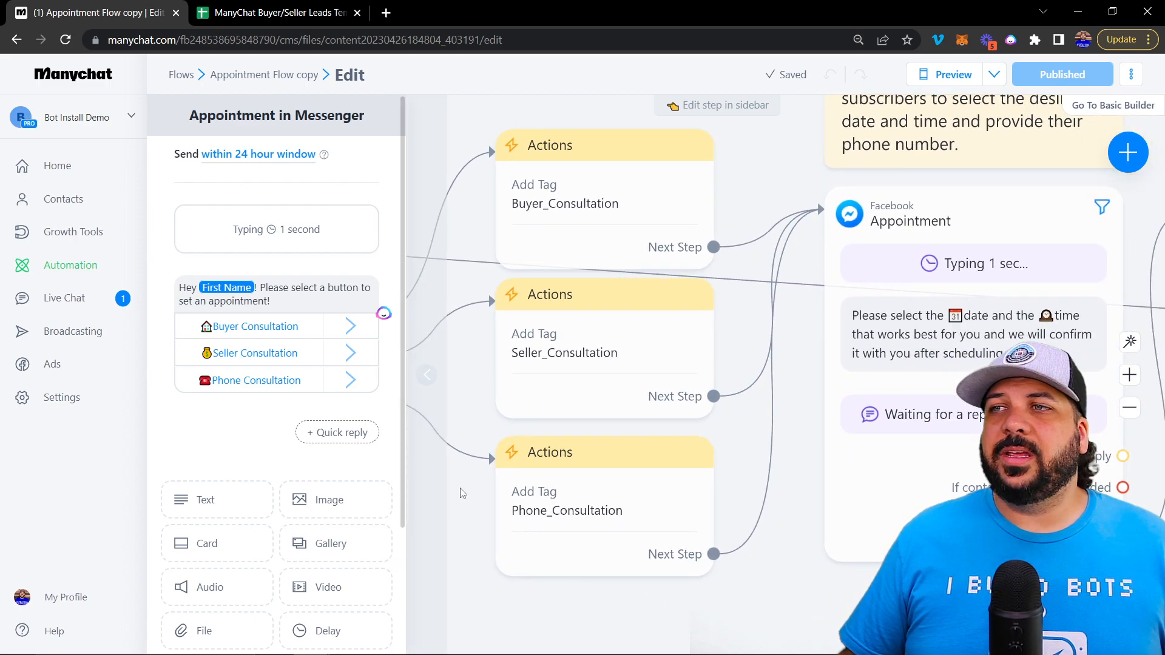
{"action": "left_click", "coordinate": [533, 181]}
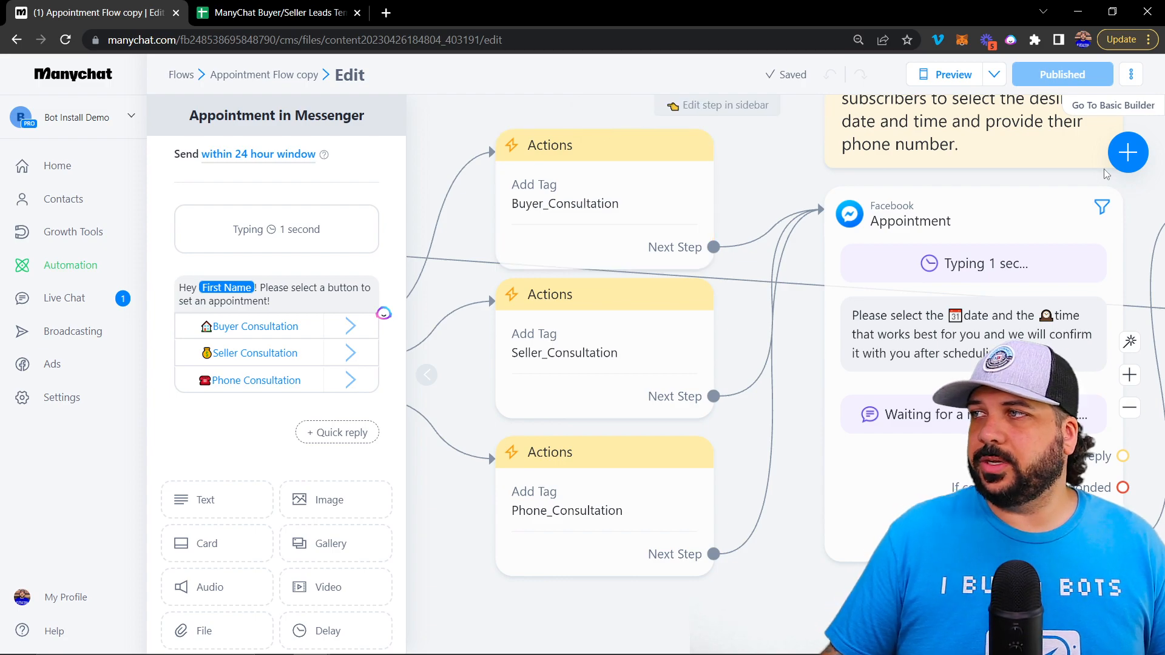
{"action": "left_click", "coordinate": [1127, 152]}
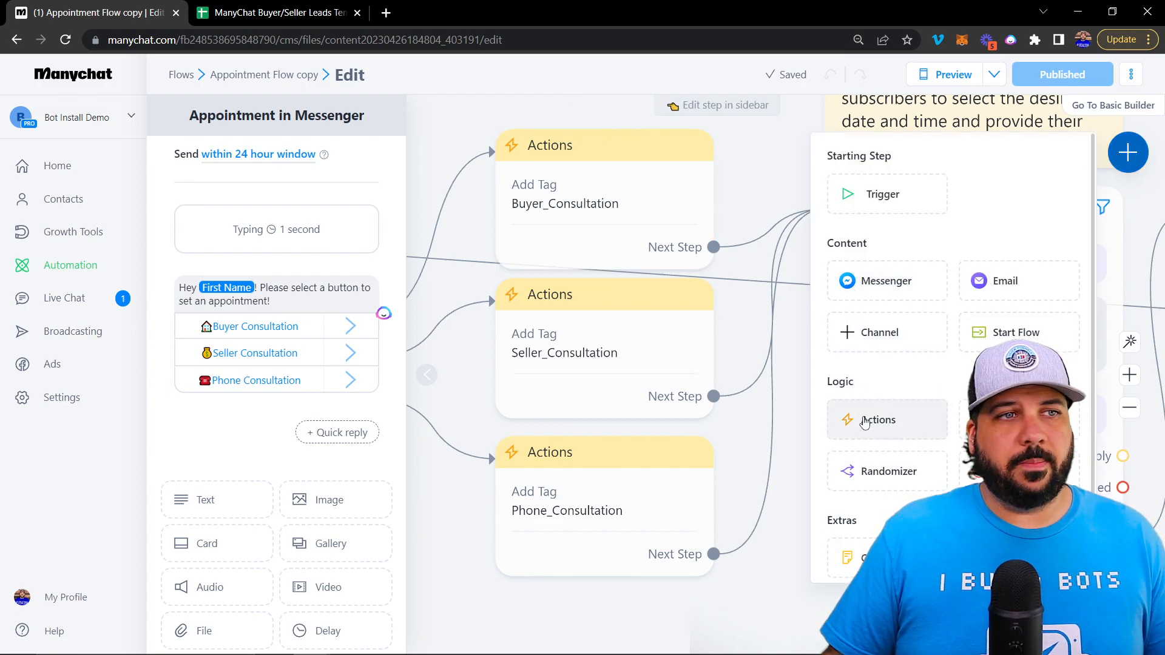
{"action": "left_click", "coordinate": [590, 180]}
{"action": "left_click", "coordinate": [592, 184]}
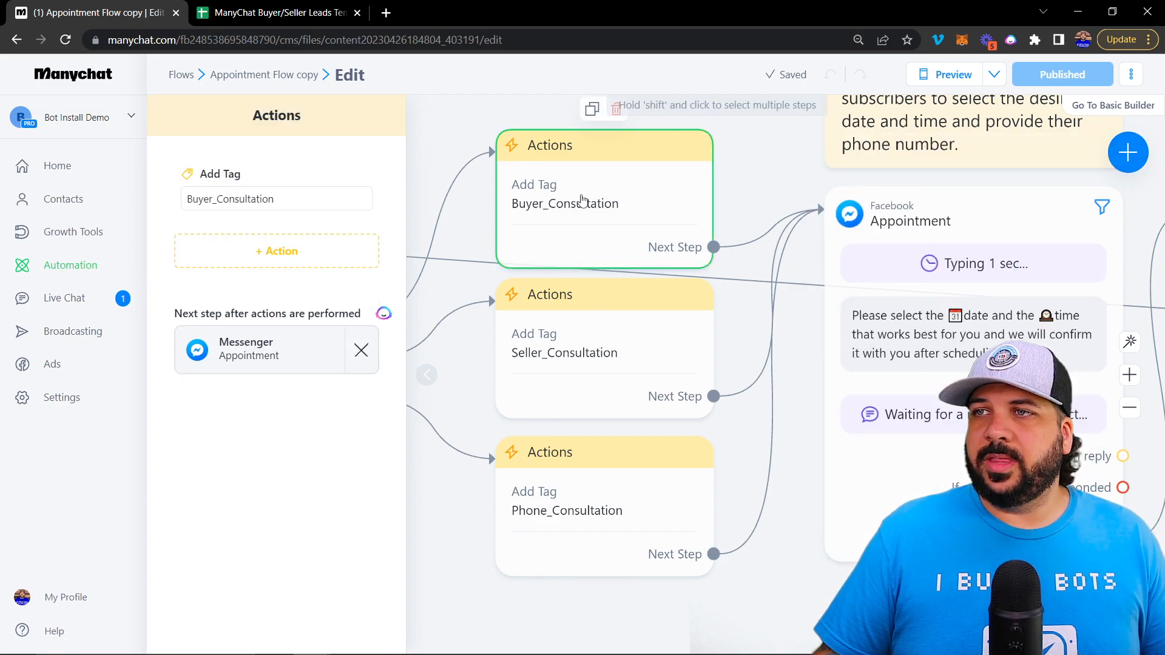
{"action": "left_click", "coordinate": [252, 251]}
{"action": "left_click", "coordinate": [263, 189]}
{"action": "left_click", "coordinate": [267, 164]}
{"action": "left_click", "coordinate": [185, 193]}
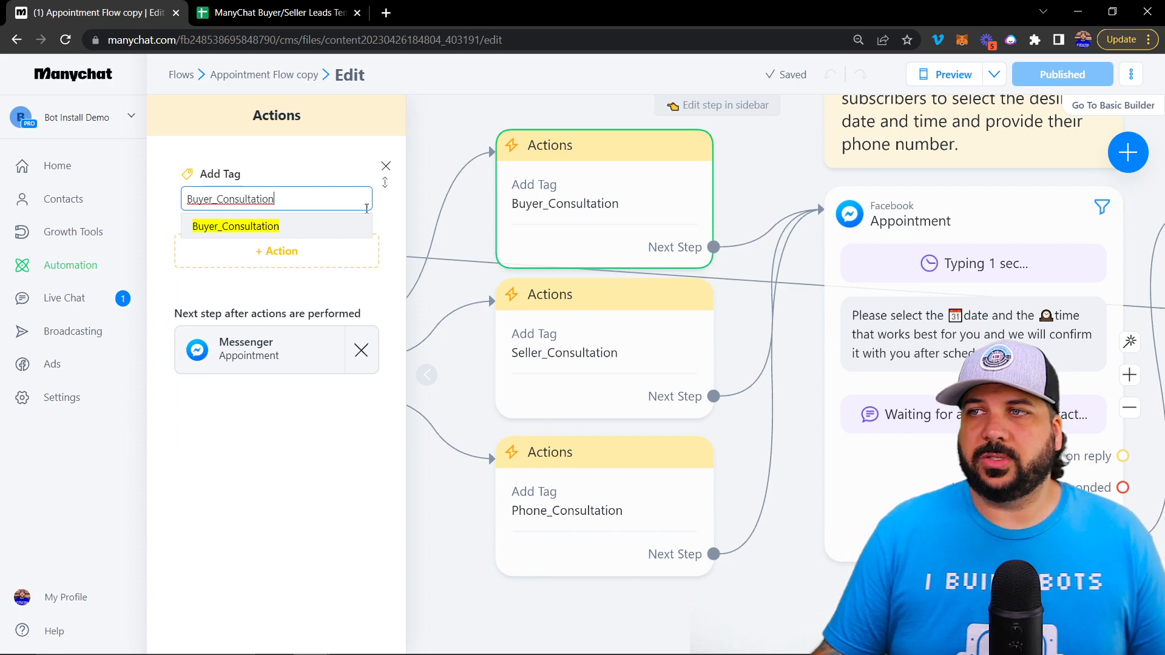
{"action": "left_click", "coordinate": [729, 465]}
Open the user input settings of the Appointment step that asks for date and time, and look over its content blocks
{"action": "scroll", "coordinate": [807, 597], "scroll_direction": "down", "scroll_amount": 2}
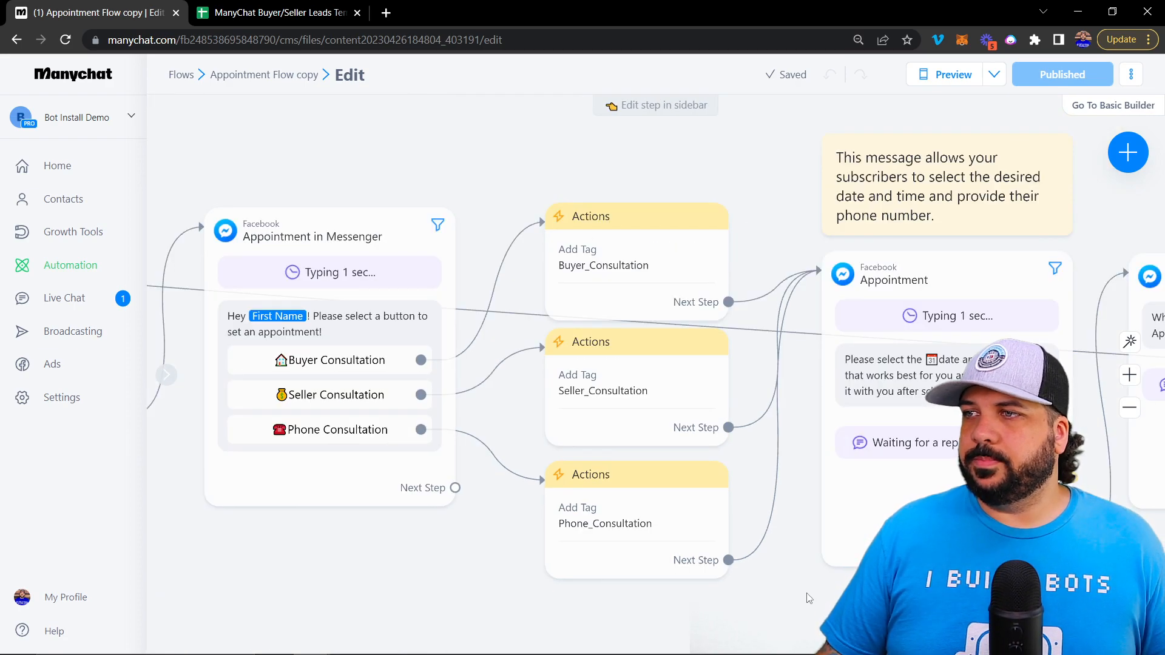
{"action": "left_click_drag", "start_coordinate": [843, 594], "coordinate": [624, 567]}
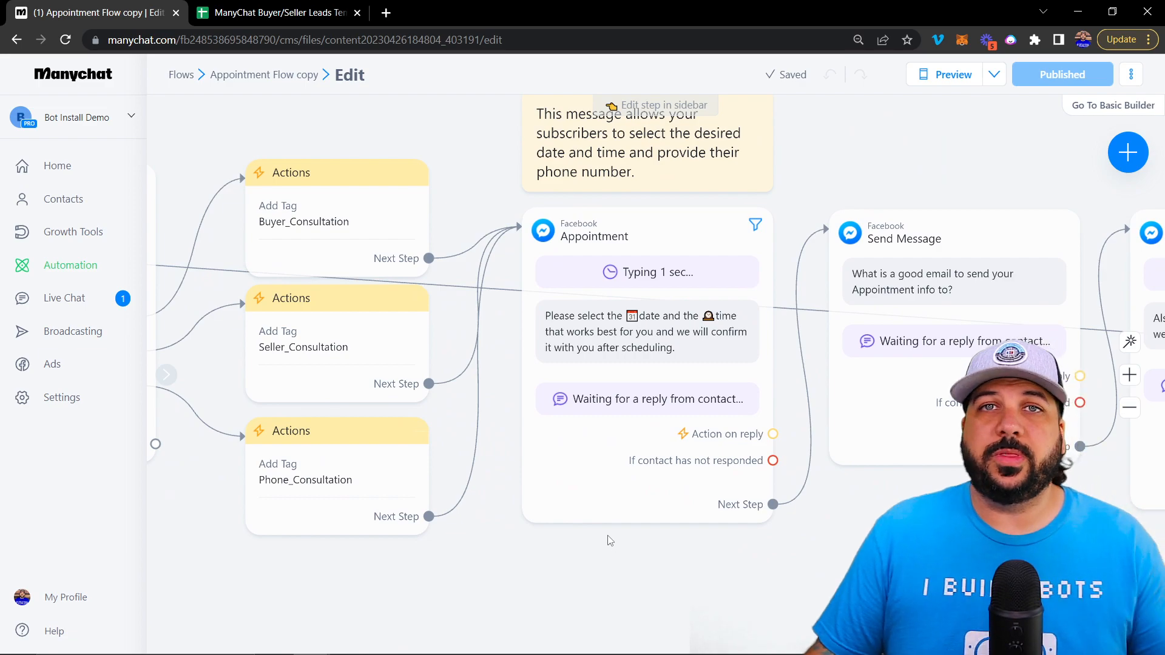
{"action": "left_click", "coordinate": [623, 518]}
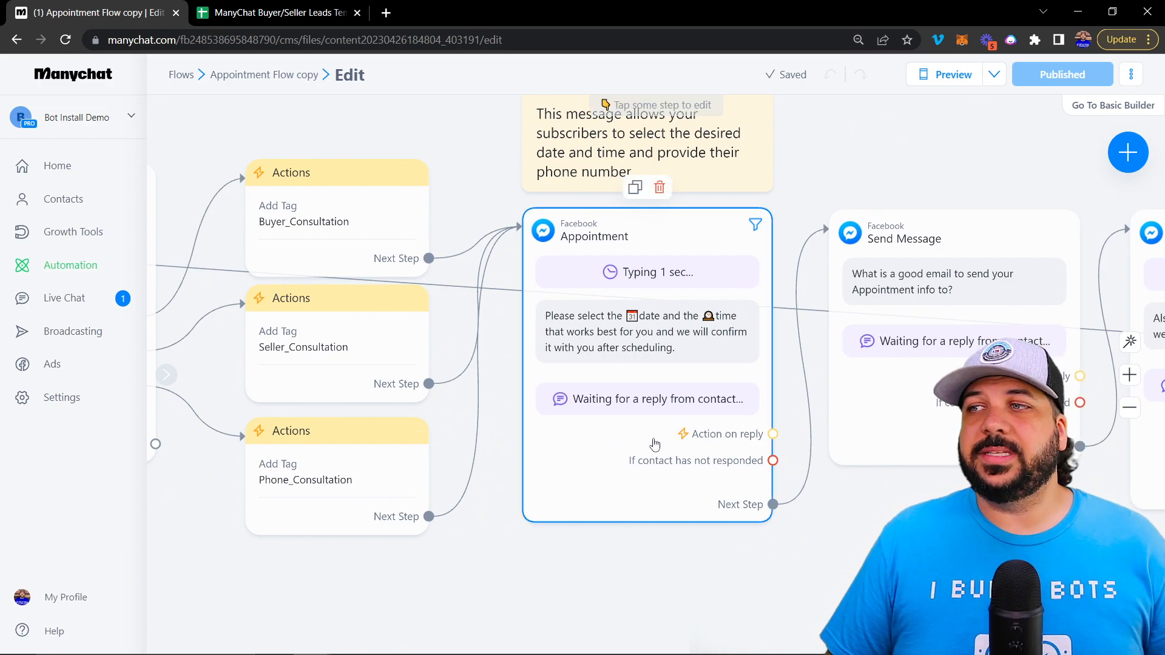
{"action": "left_click", "coordinate": [607, 438]}
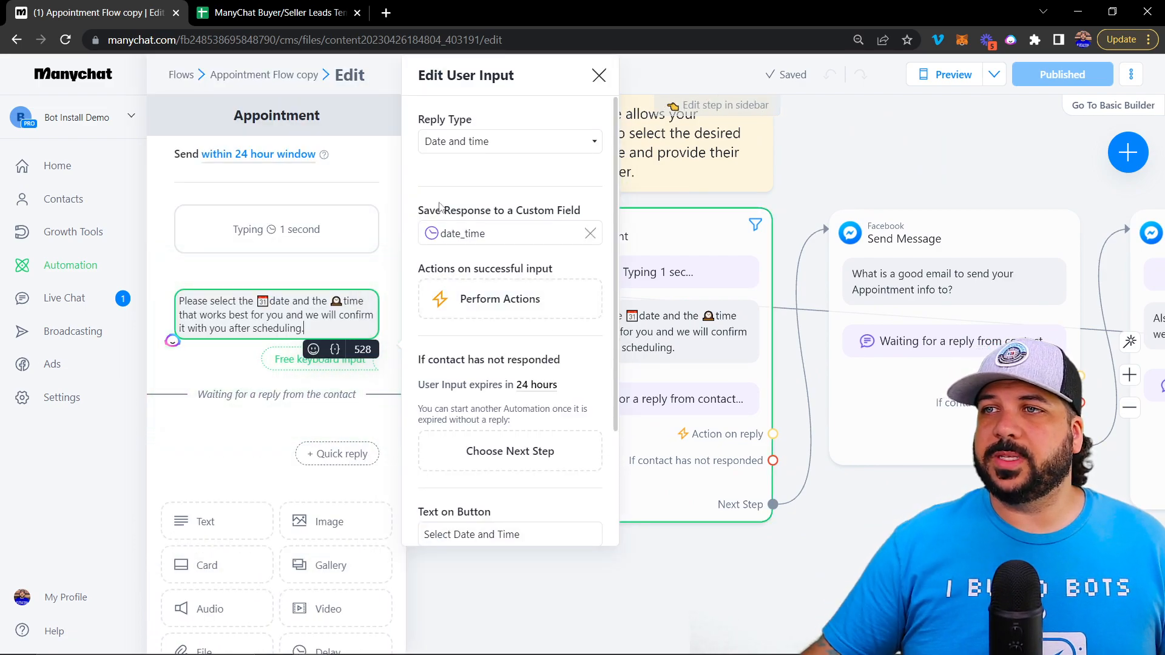
{"action": "scroll", "coordinate": [242, 369], "scroll_direction": "down", "scroll_amount": 3}
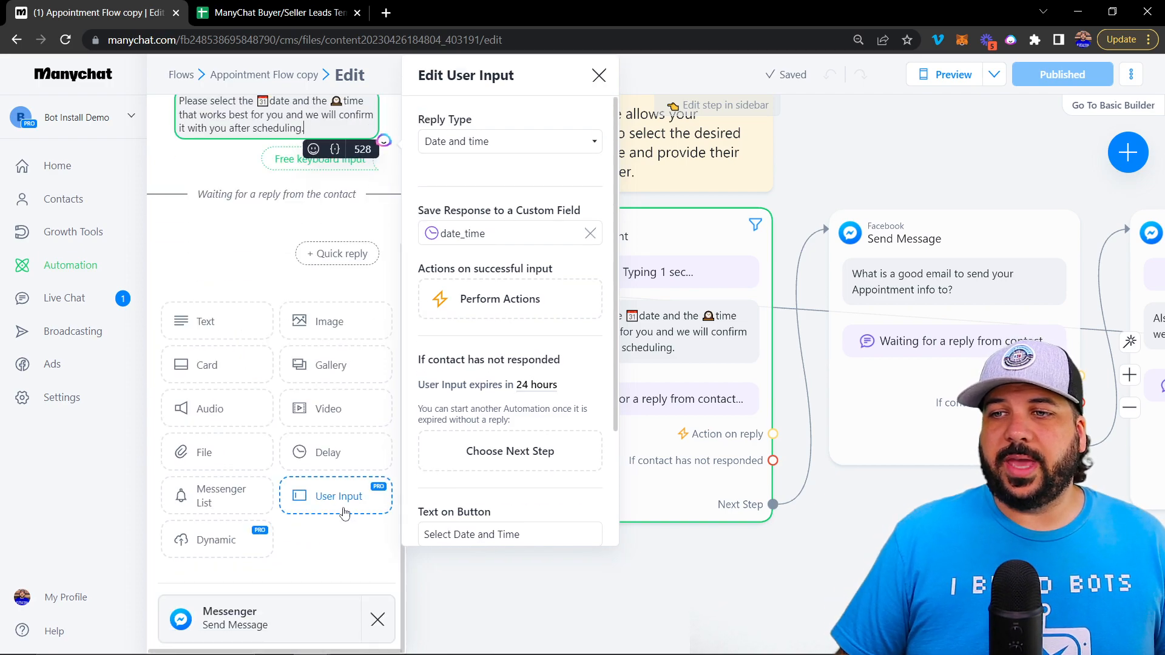
{"action": "scroll", "coordinate": [296, 224], "scroll_direction": "up", "scroll_amount": 3}
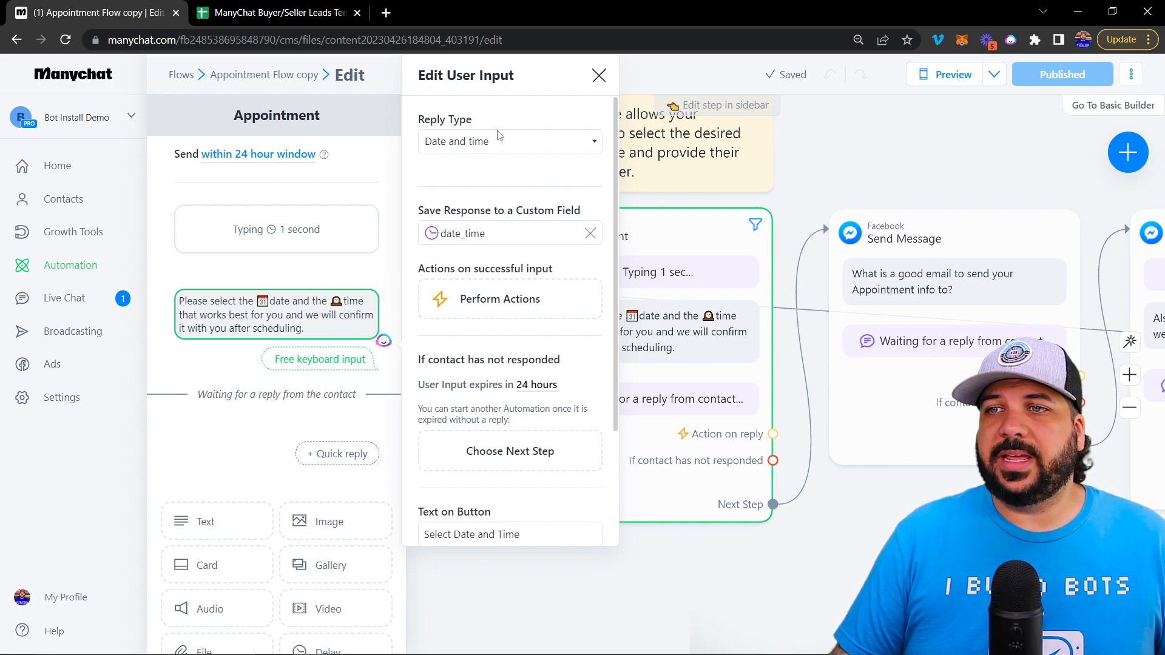
Examine the date and time input's reply types, response custom field, expiry, button text and retry settings
{"action": "left_click", "coordinate": [454, 135]}
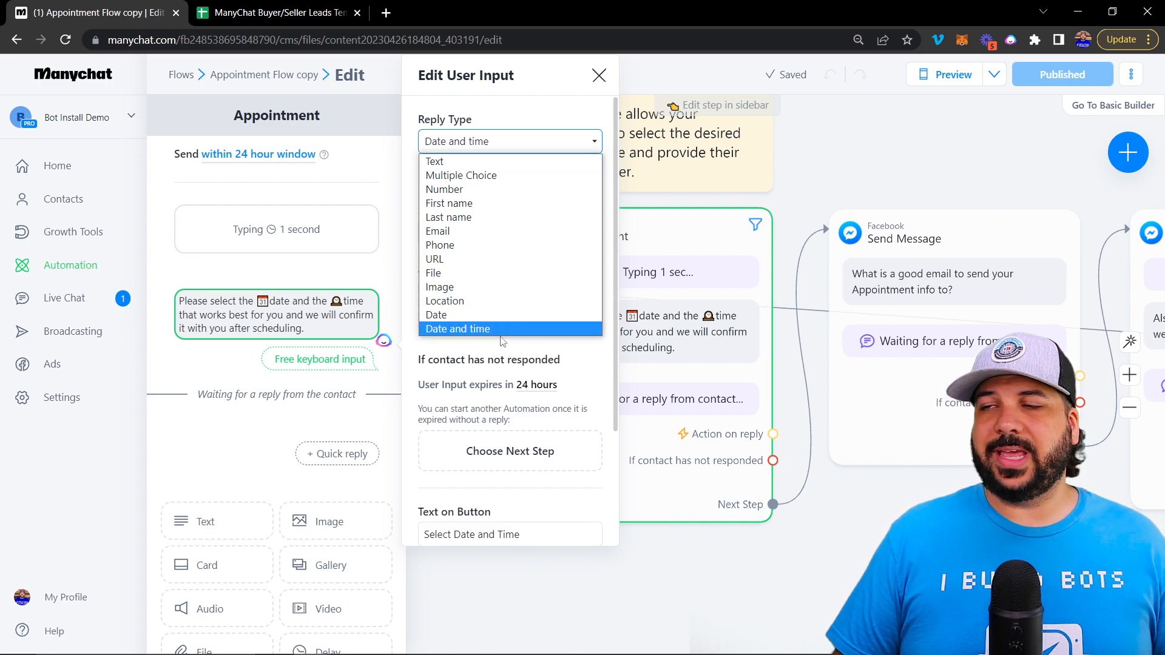
{"action": "left_click", "coordinate": [471, 355]}
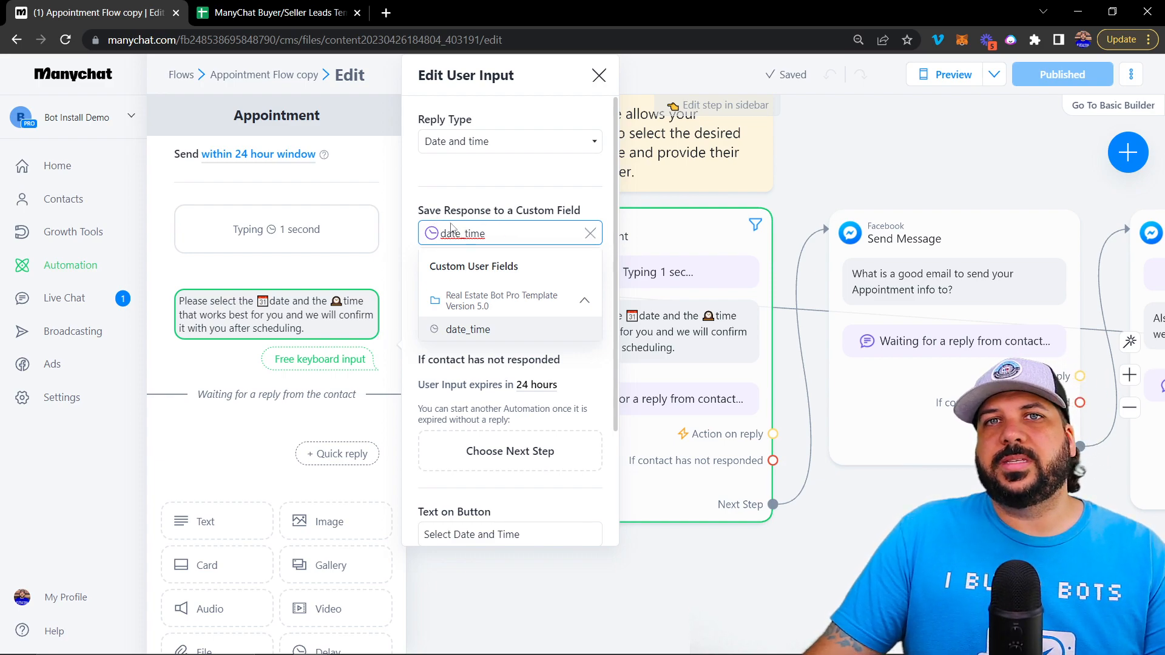
{"action": "left_click", "coordinate": [478, 205]}
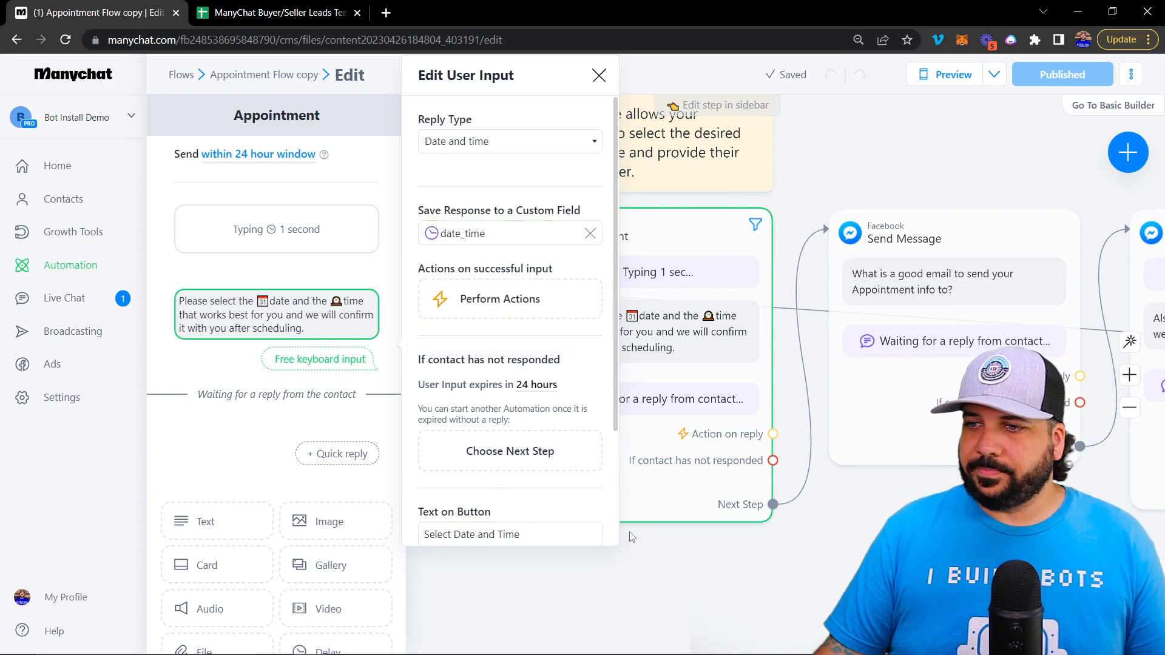
{"action": "scroll", "coordinate": [517, 469], "scroll_direction": "down", "scroll_amount": 2}
{"action": "scroll", "coordinate": [516, 469], "scroll_direction": "down", "scroll_amount": 1}
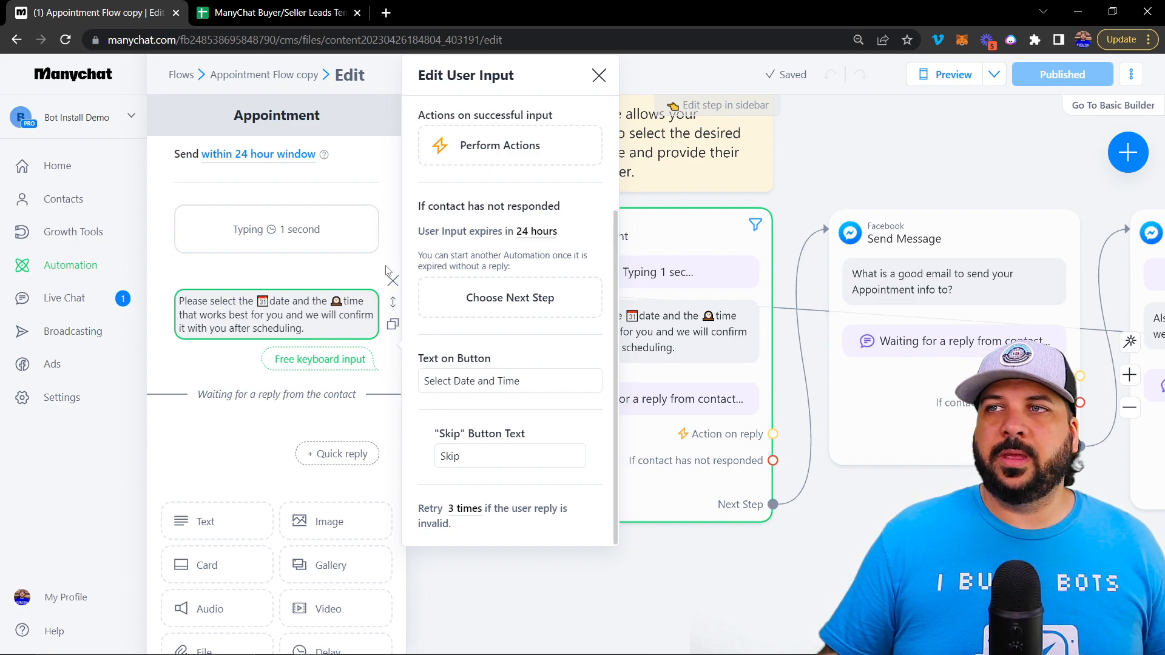
{"action": "scroll", "coordinate": [491, 182], "scroll_direction": "up", "scroll_amount": 3}
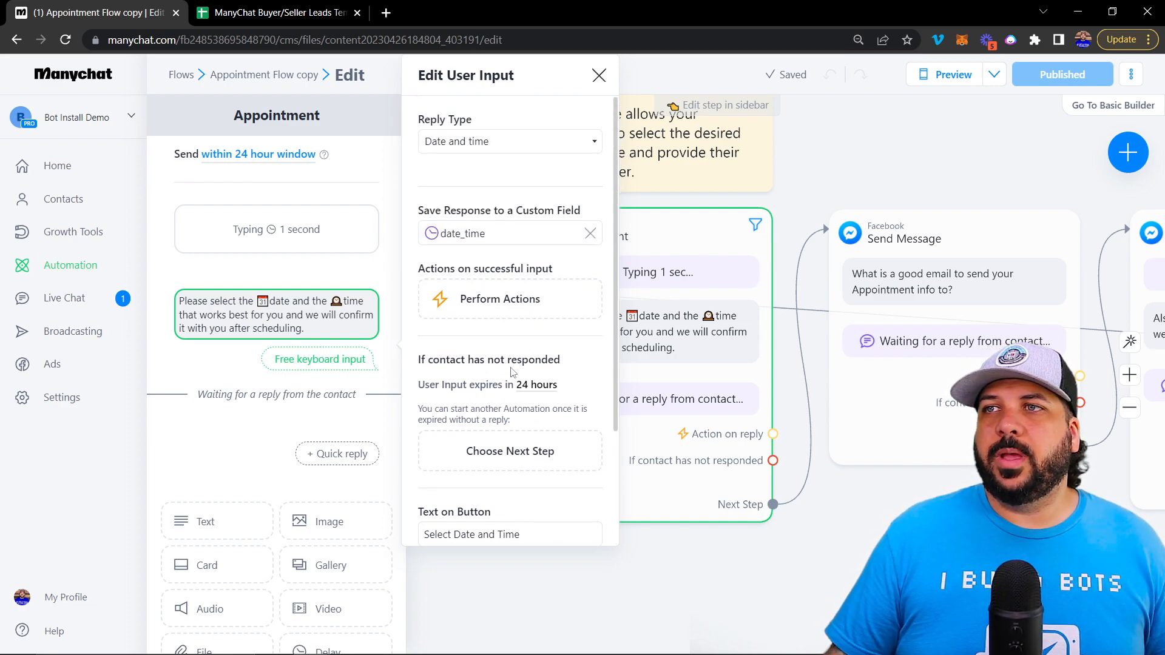
{"action": "scroll", "coordinate": [510, 370], "scroll_direction": "down", "scroll_amount": 3}
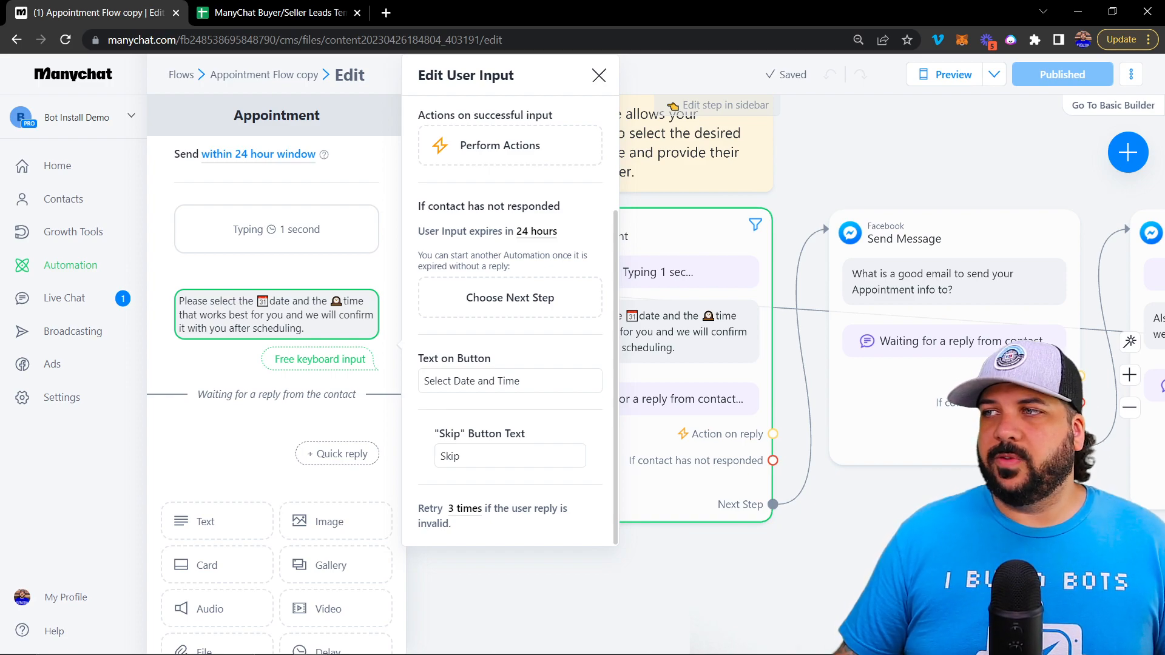
Open the Send Message step's user input and review its email reply, system field and opt-in settings
{"action": "left_click_drag", "start_coordinate": [1000, 519], "coordinate": [878, 532]}
{"action": "left_click", "coordinate": [822, 404]}
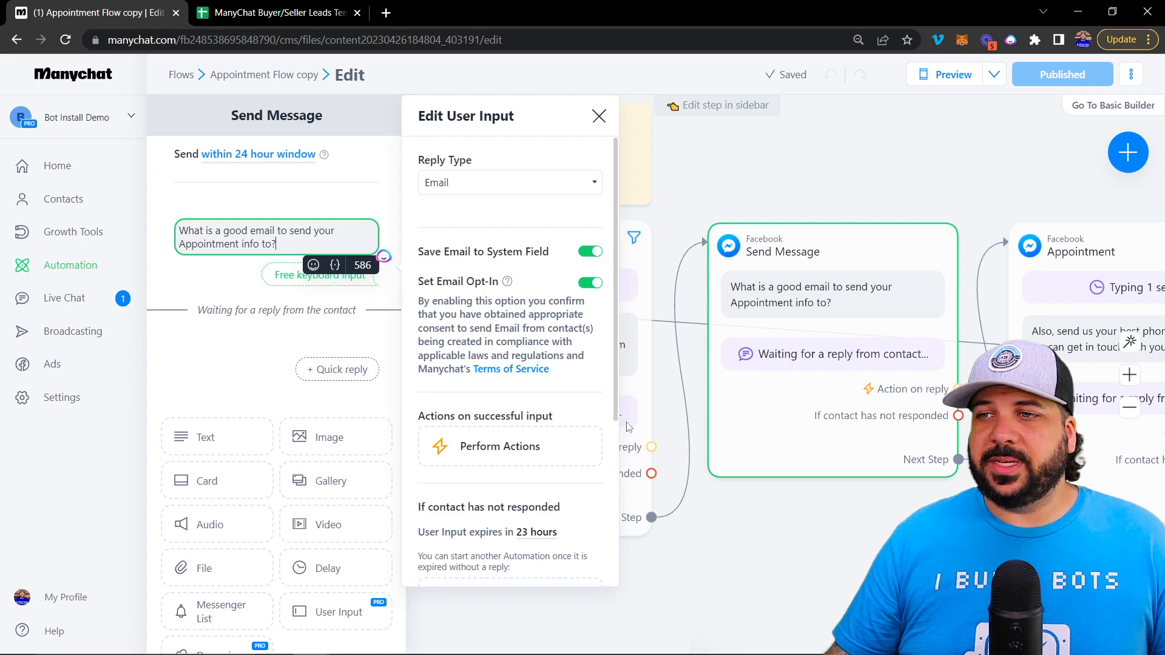
{"action": "left_click", "coordinate": [851, 564]}
Open the phone number Appointment step's user input, review its reply type and SMS opt-in settings, and close it
{"action": "left_click", "coordinate": [791, 486]}
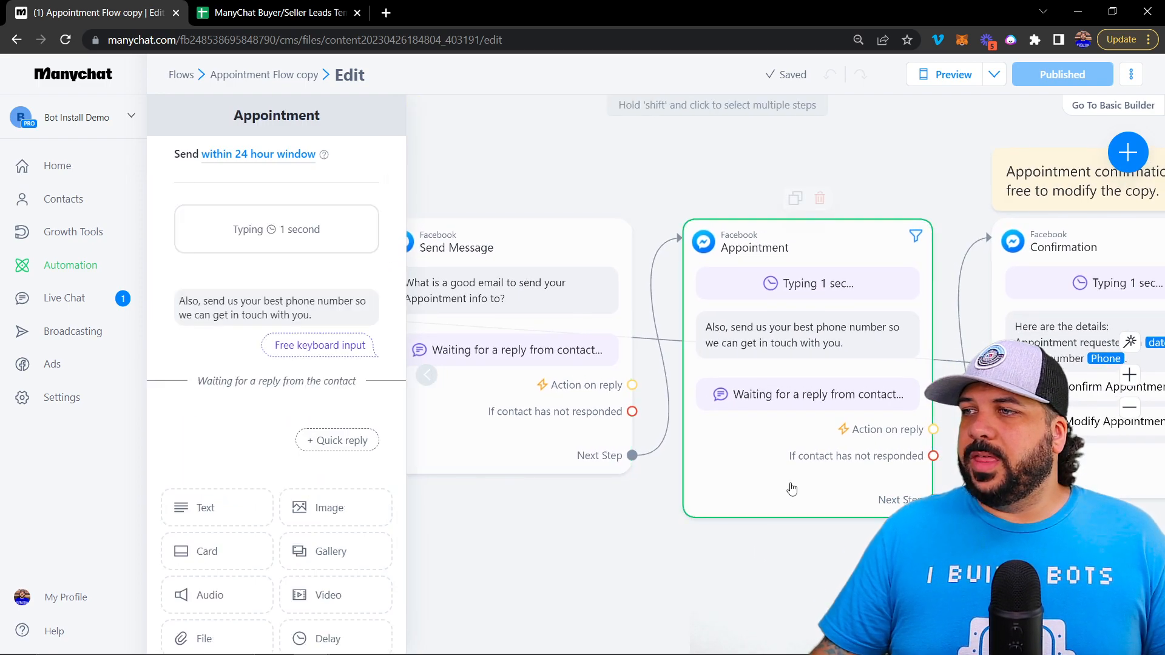
{"action": "left_click", "coordinate": [320, 346]}
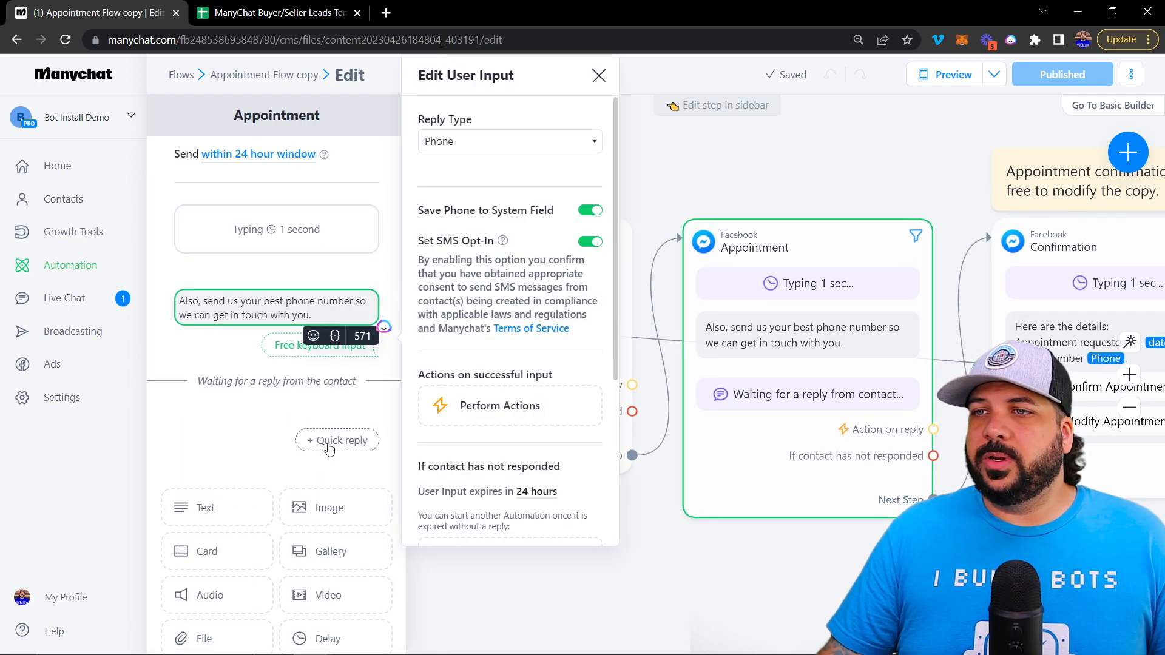
{"action": "scroll", "coordinate": [337, 443], "scroll_direction": "down", "scroll_amount": 3}
{"action": "scroll", "coordinate": [319, 520], "scroll_direction": "up", "scroll_amount": 3}
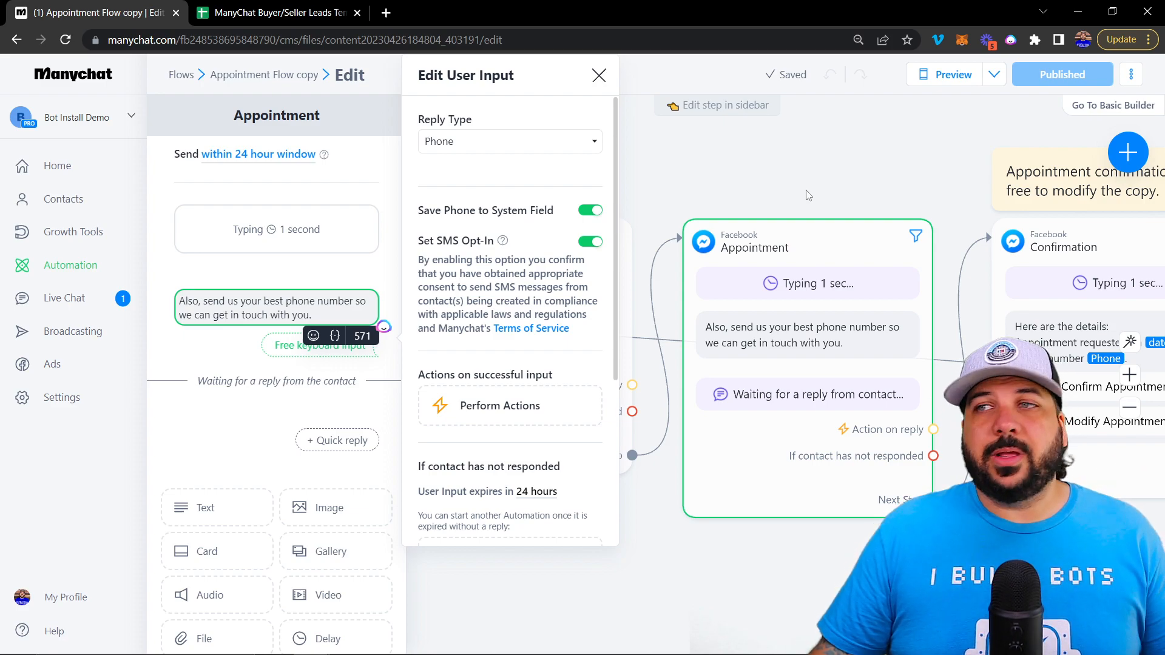
{"action": "left_click", "coordinate": [865, 184]}
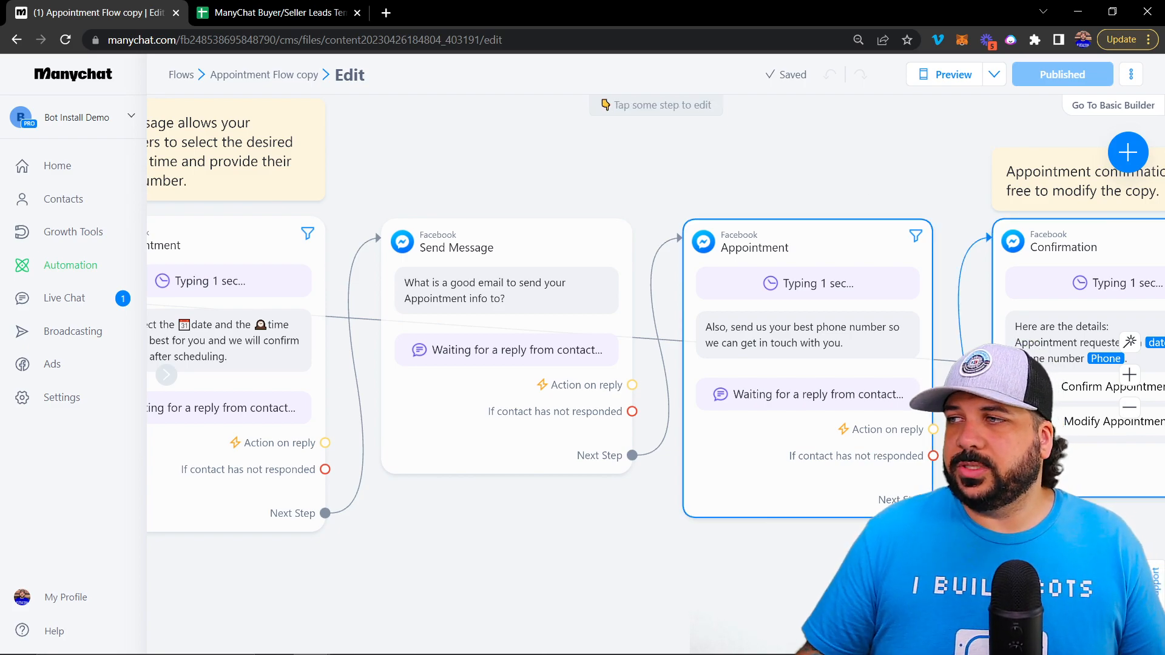
Open the Confirmation step's message text and look up the date_time custom field among the insertable variables by searching for "date"
{"action": "left_click_drag", "start_coordinate": [1033, 545], "coordinate": [614, 539]}
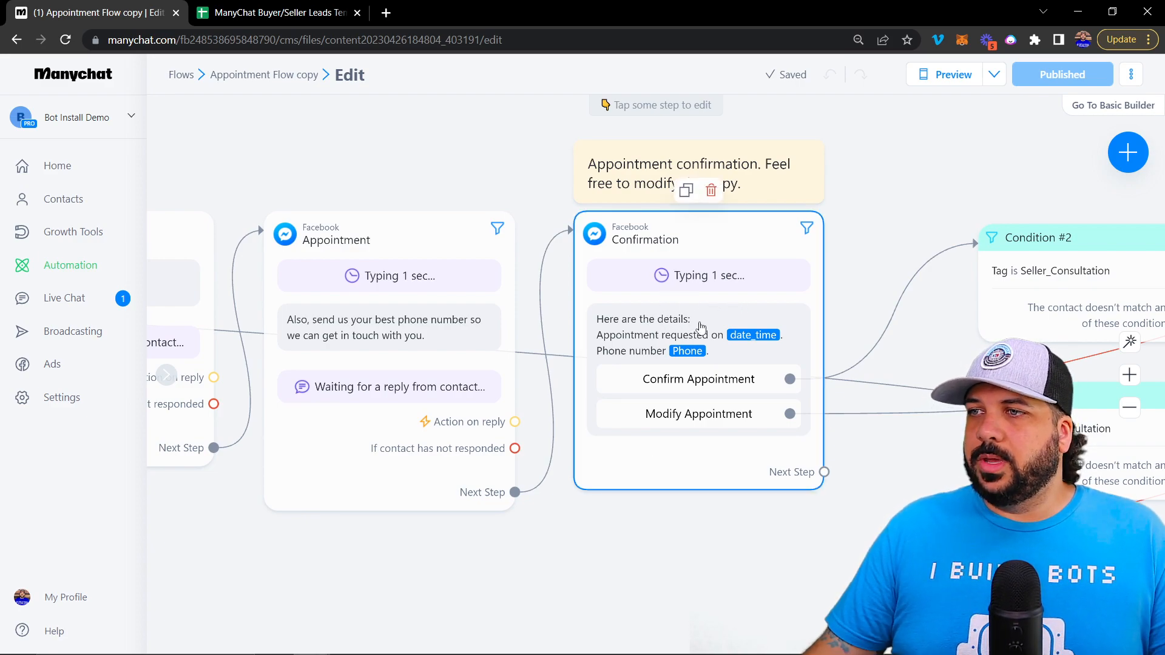
{"action": "mouse_move", "coordinate": [533, 355]}
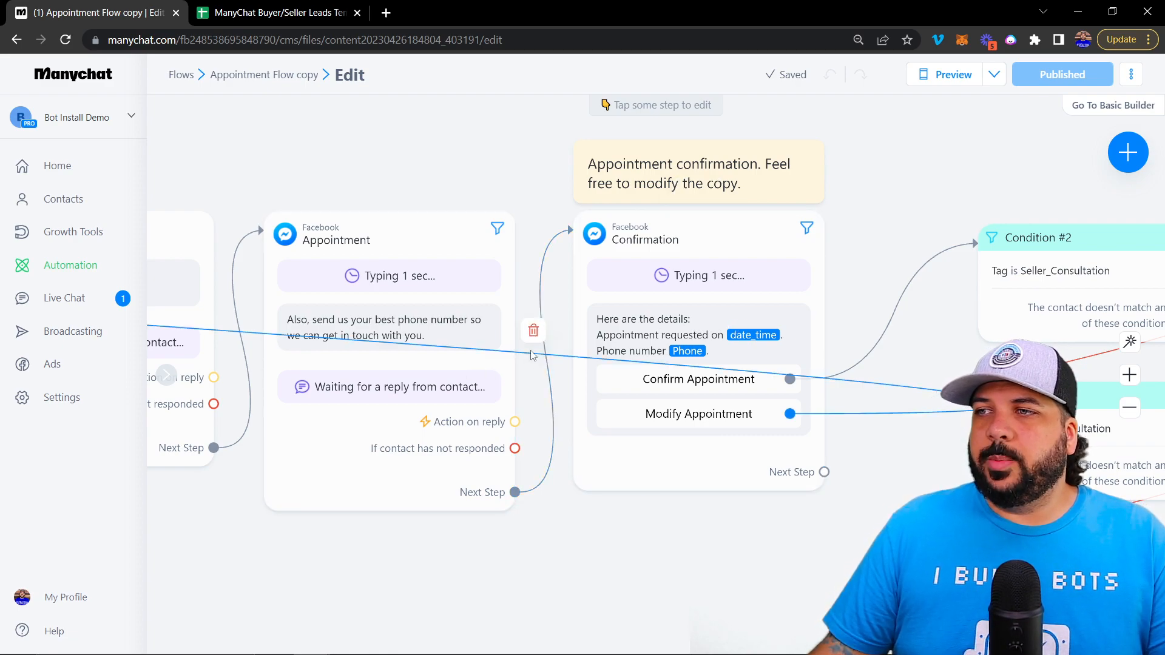
{"action": "left_click", "coordinate": [645, 324]}
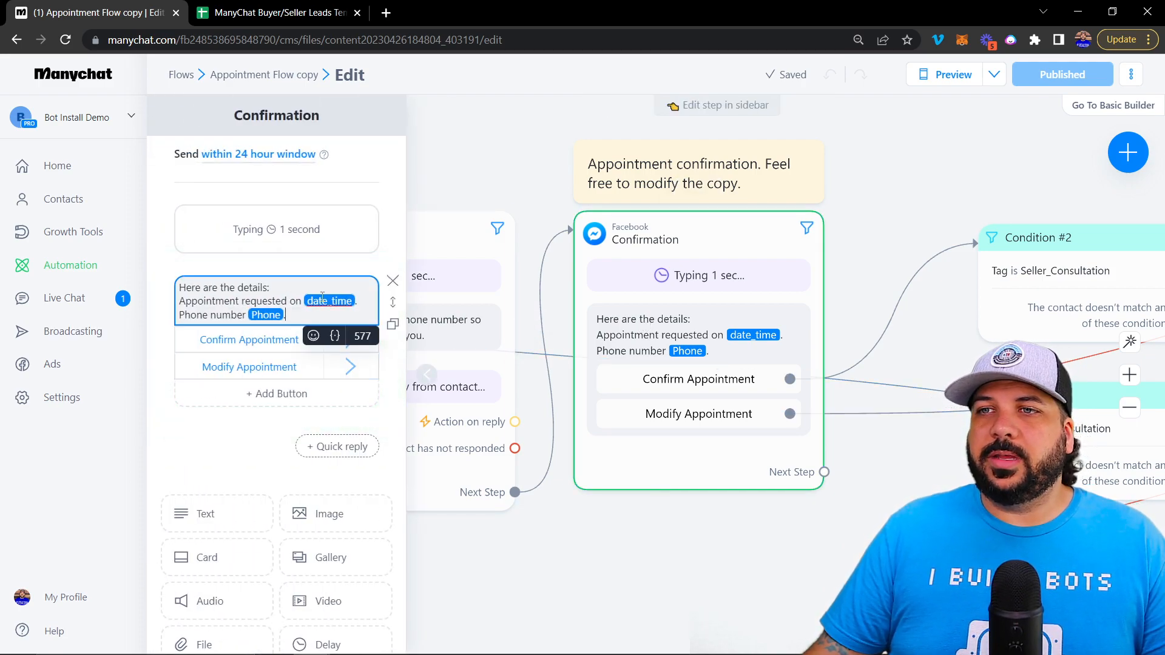
{"action": "left_click", "coordinate": [334, 335]}
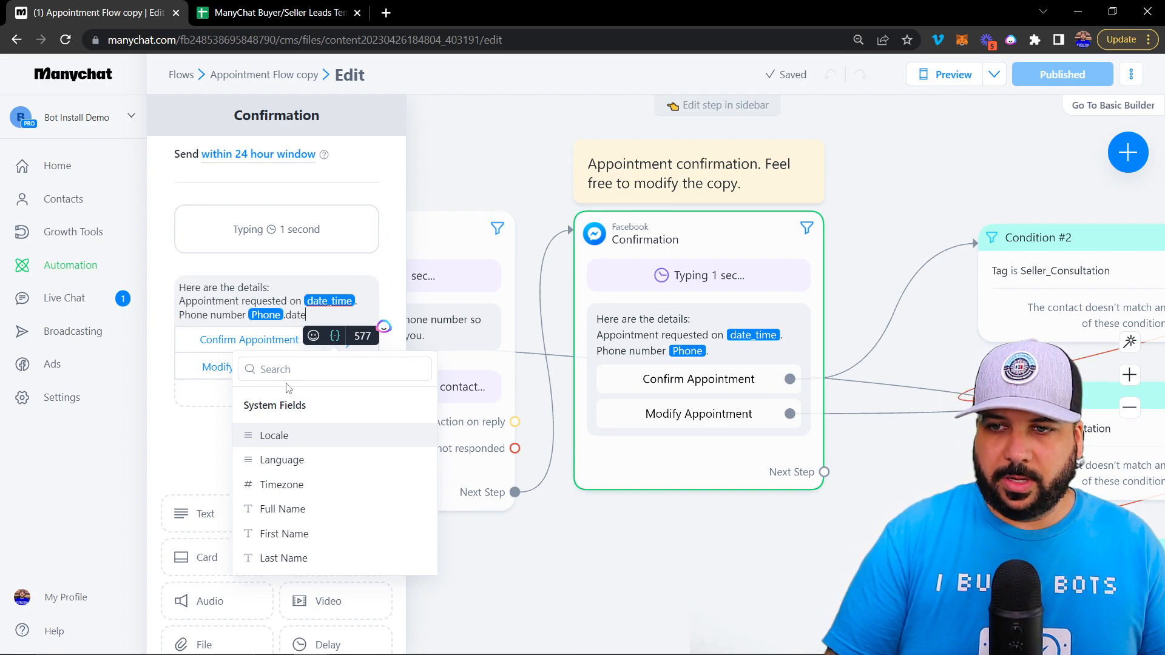
{"action": "key", "text": "BackSpace"}
{"action": "left_click", "coordinate": [307, 316]}
{"action": "left_click", "coordinate": [336, 339]}
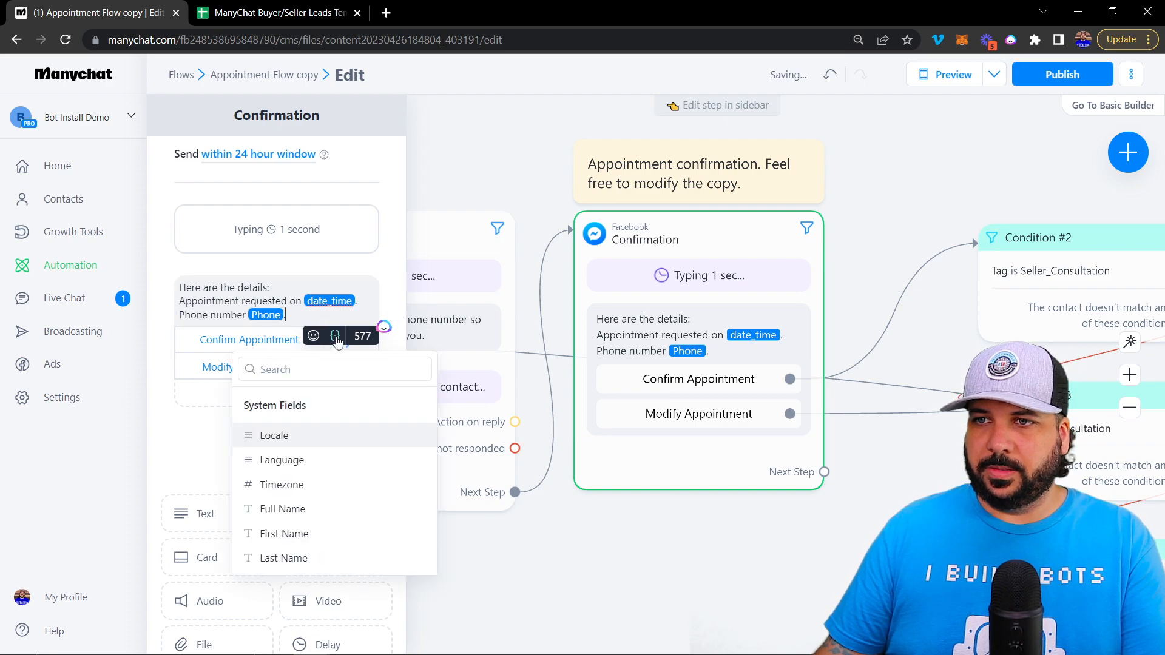
{"action": "left_click", "coordinate": [300, 371]}
{"action": "type", "text": "date"}
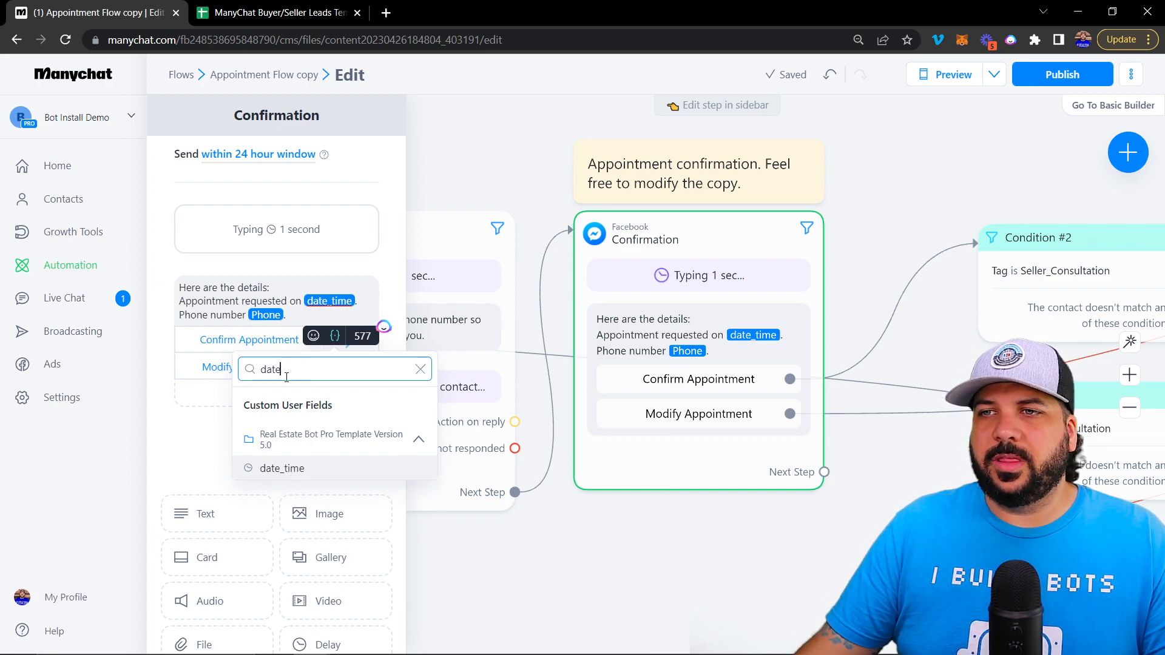
{"action": "left_click", "coordinate": [298, 316]}
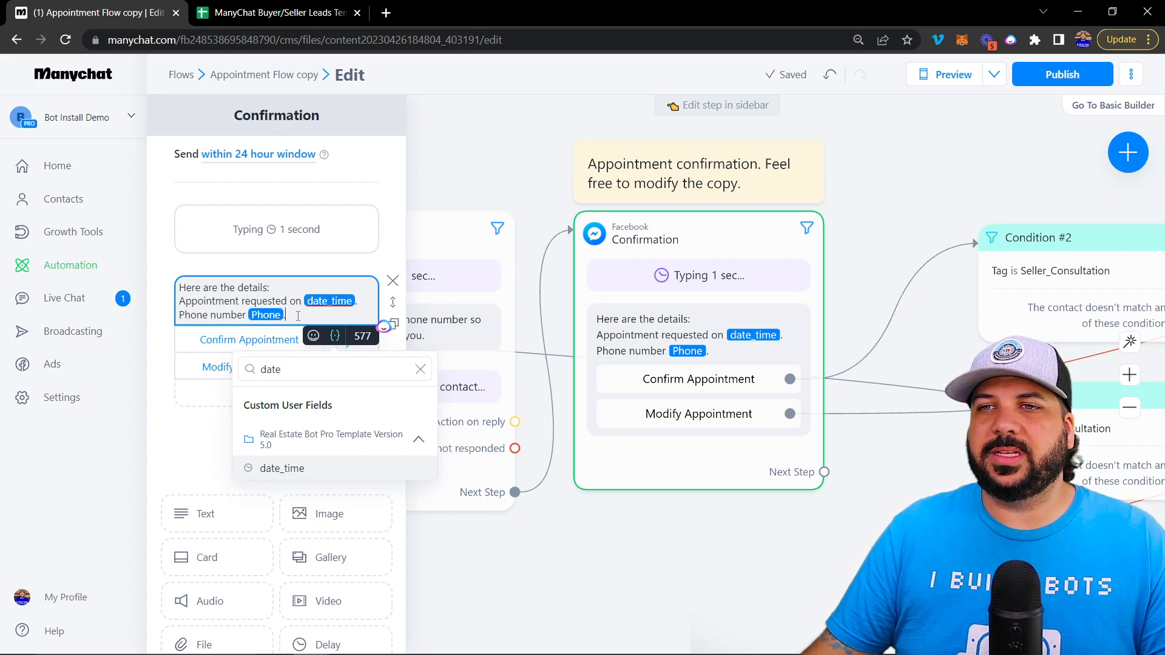
Look up the Phone system field among the Confirmation message's insertable variables
{"action": "left_click", "coordinate": [265, 315]}
{"action": "left_click", "coordinate": [302, 316]}
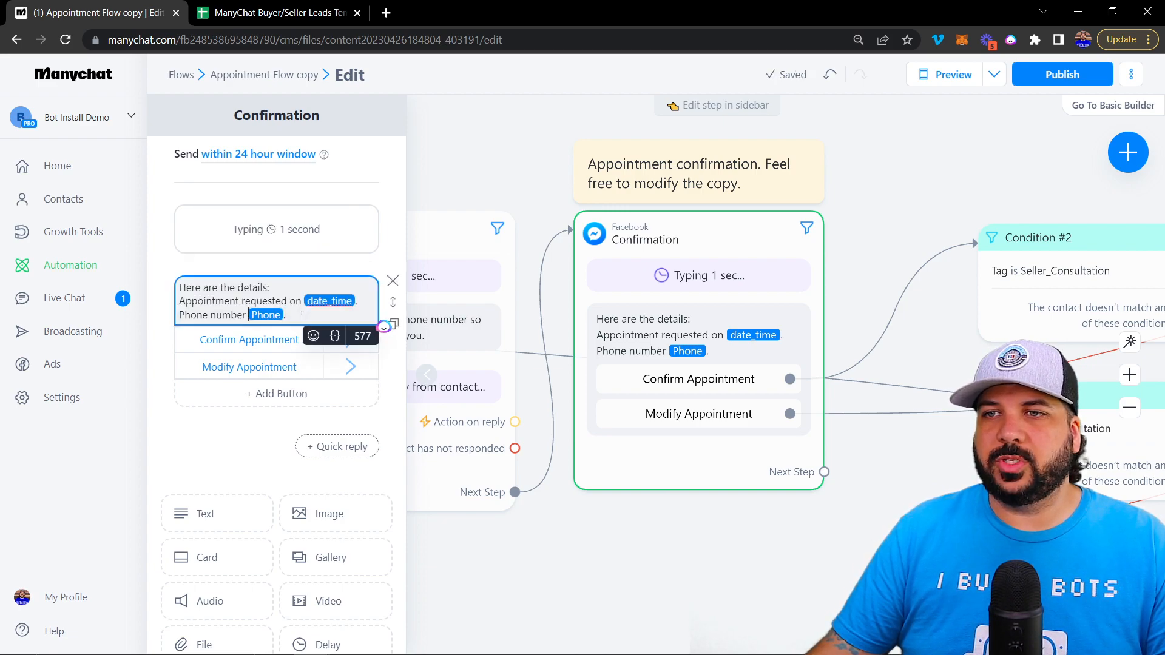
{"action": "left_click", "coordinate": [335, 336]}
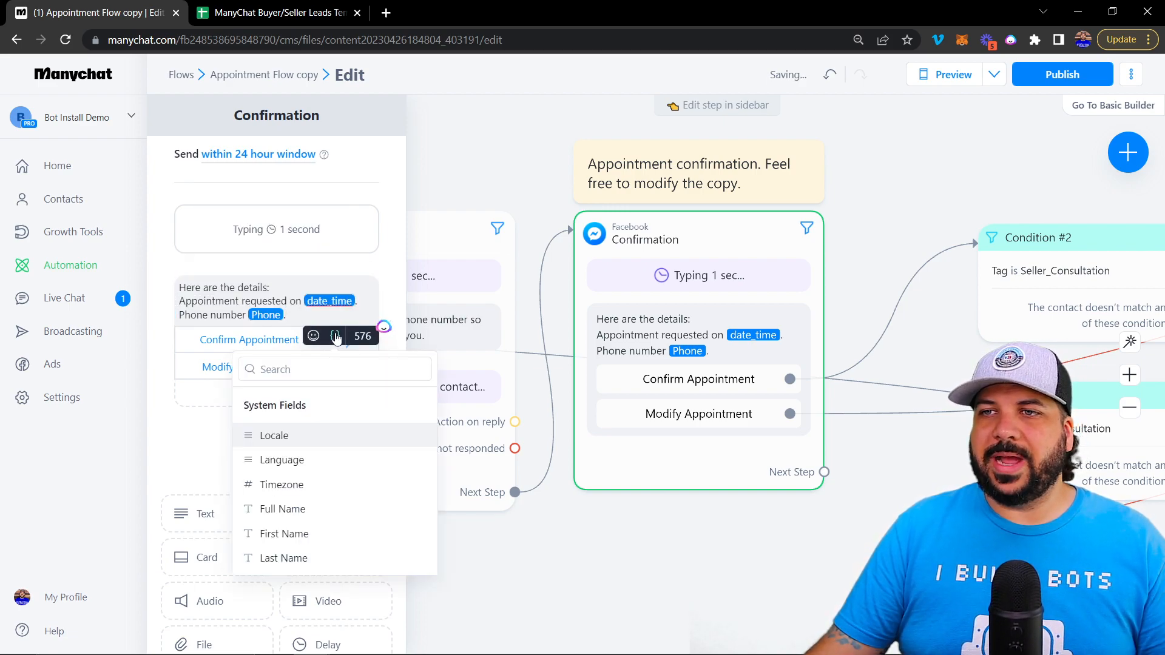
{"action": "left_click", "coordinate": [289, 371]}
{"action": "type", "text": "pho"}
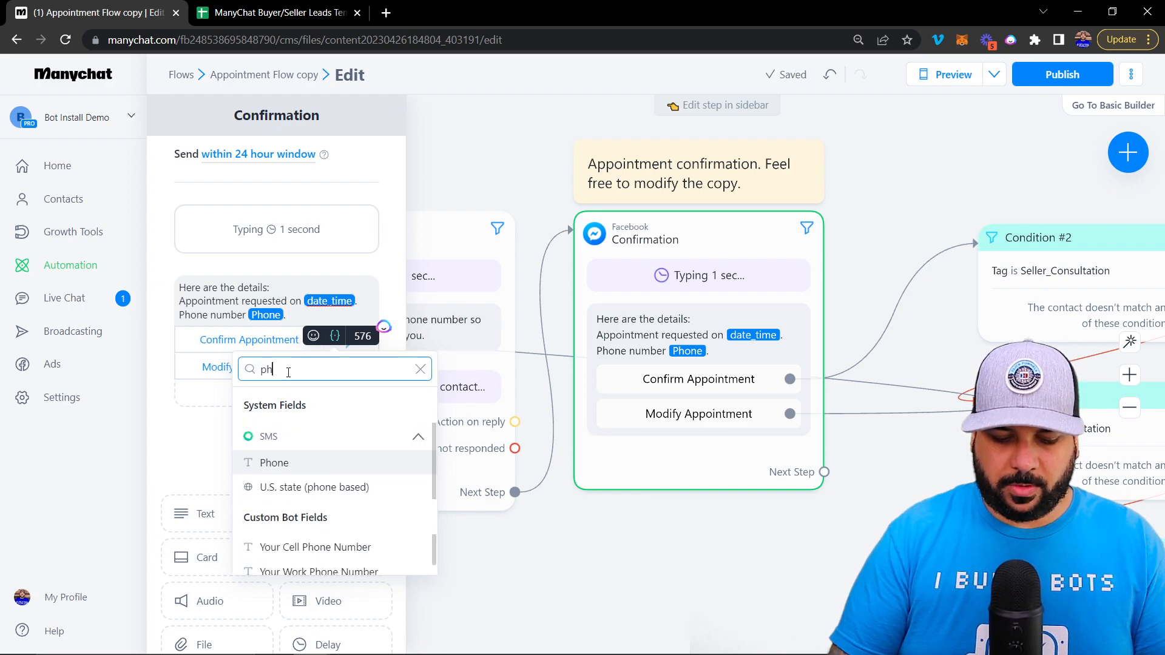
Add a new line "Email:" below the phone number in the Confirmation message, followed by the Email system field
{"action": "left_click", "coordinate": [293, 316]}
{"action": "key", "text": "Return"}
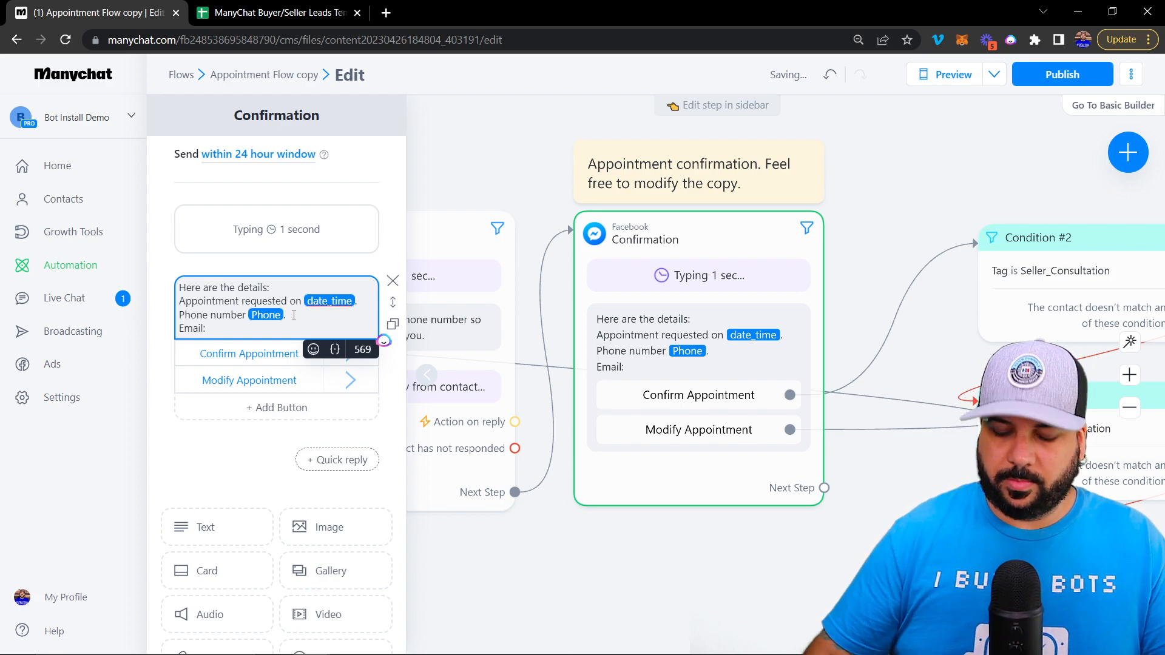
{"action": "left_click", "coordinate": [335, 350]}
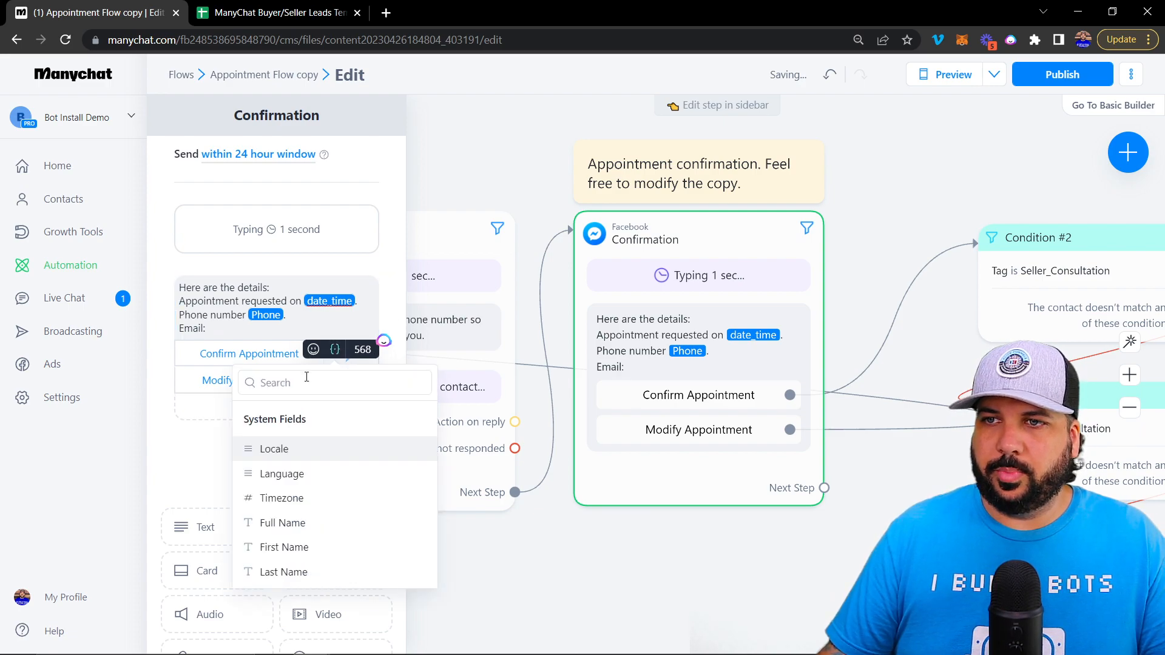
{"action": "type", "text": "ema"}
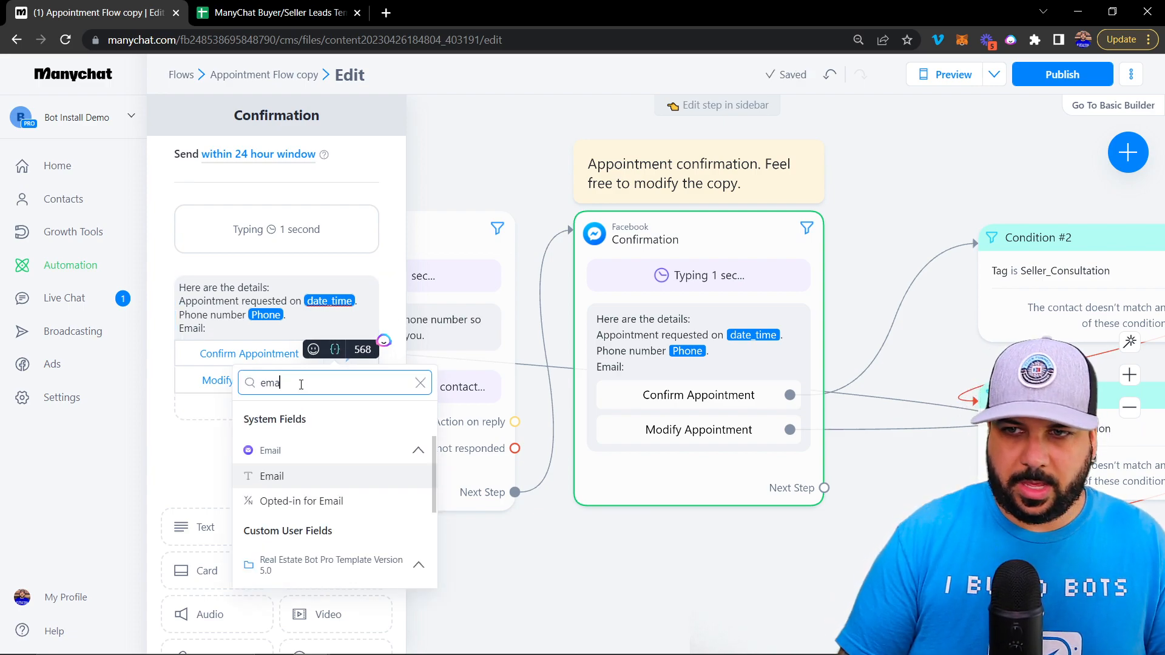
{"action": "left_click", "coordinate": [277, 480]}
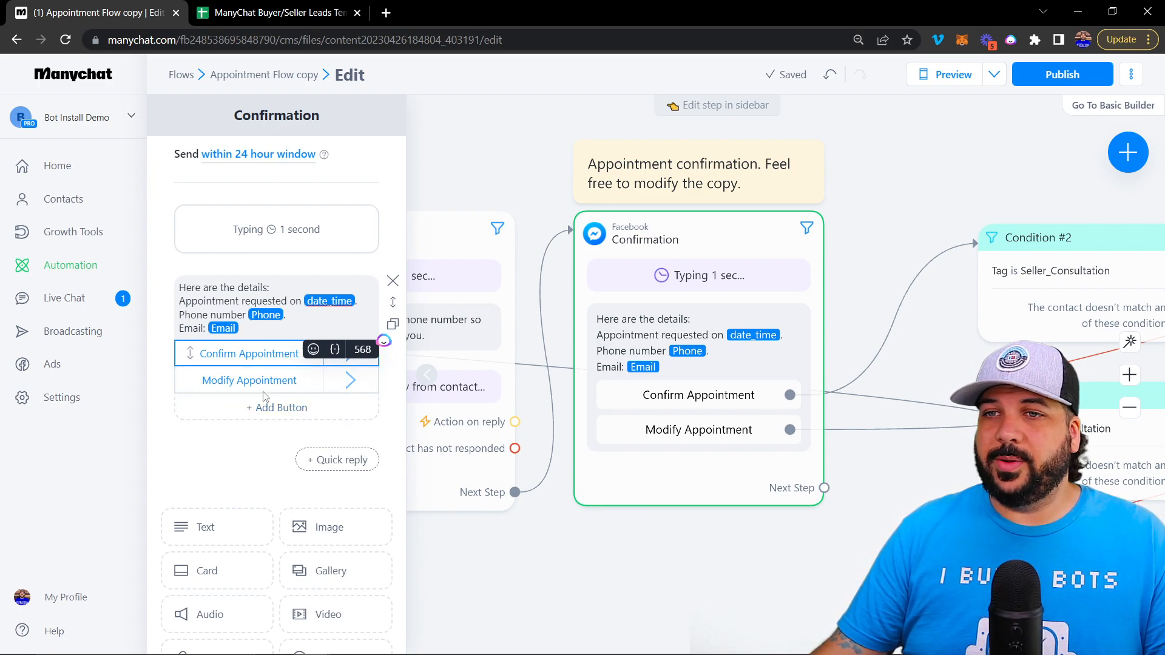
Retrace the flow from the Starting Step through the tag actions and input messages to the Confirmation step's Confirm and Modify Appointment buttons
{"action": "scroll", "coordinate": [661, 545], "scroll_direction": "down", "scroll_amount": 10}
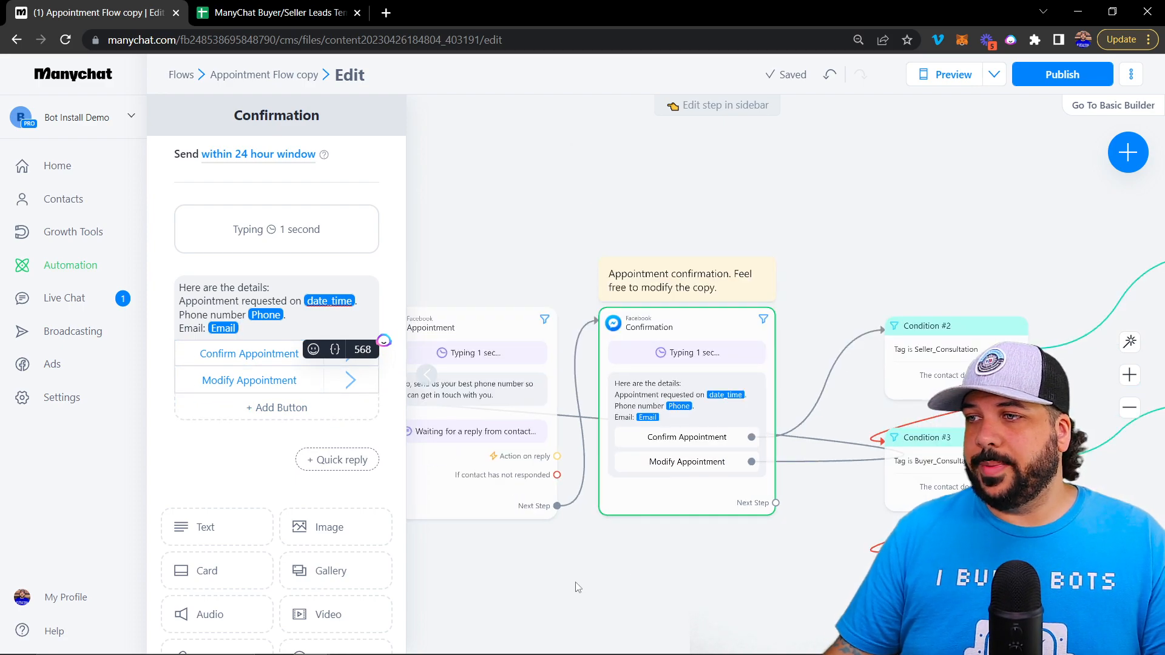
{"action": "scroll", "coordinate": [572, 416], "scroll_direction": "up", "scroll_amount": 6}
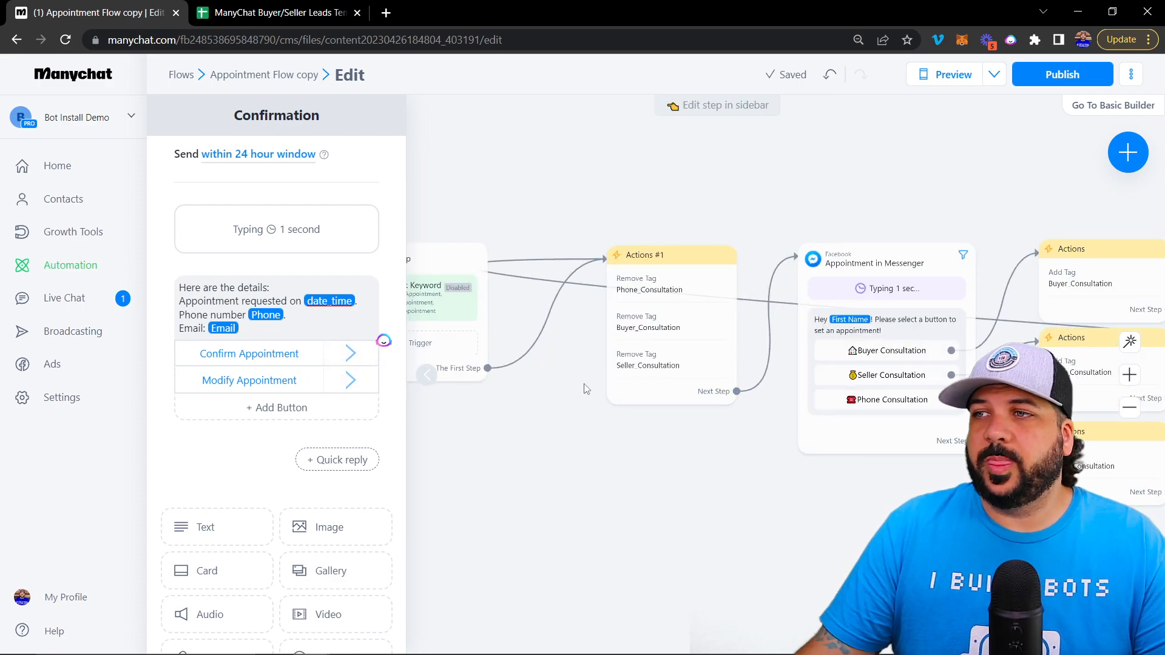
{"action": "scroll", "coordinate": [672, 287], "scroll_direction": "up", "scroll_amount": 2}
{"action": "scroll", "coordinate": [889, 350], "scroll_direction": "down", "scroll_amount": 2}
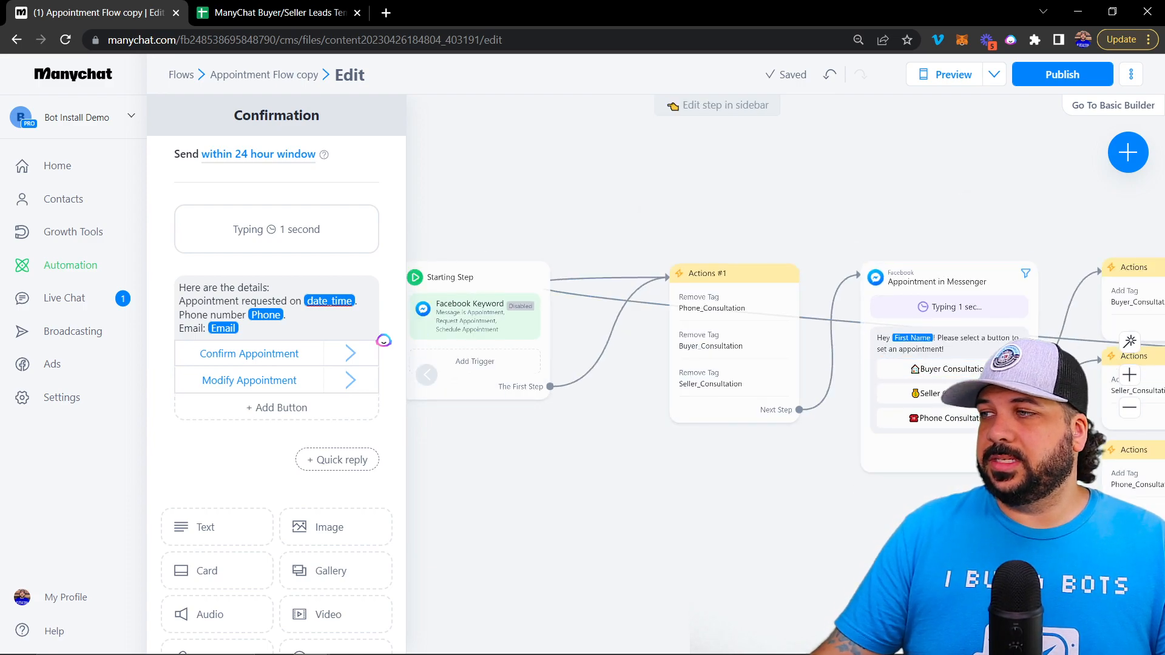
{"action": "left_click_drag", "start_coordinate": [1016, 600], "coordinate": [843, 595]}
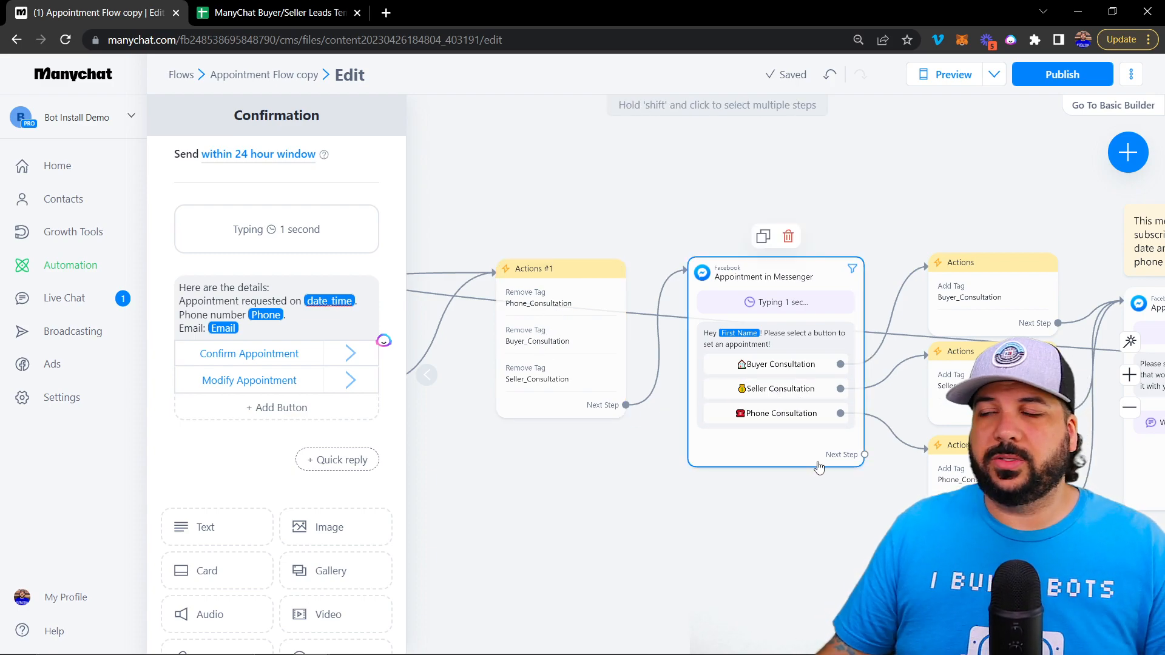
{"action": "mouse_move", "coordinate": [881, 531]}
{"action": "left_mouse_down"}
{"action": "mouse_move", "coordinate": [750, 538]}
{"action": "mouse_move", "coordinate": [688, 515]}
{"action": "left_mouse_up"}
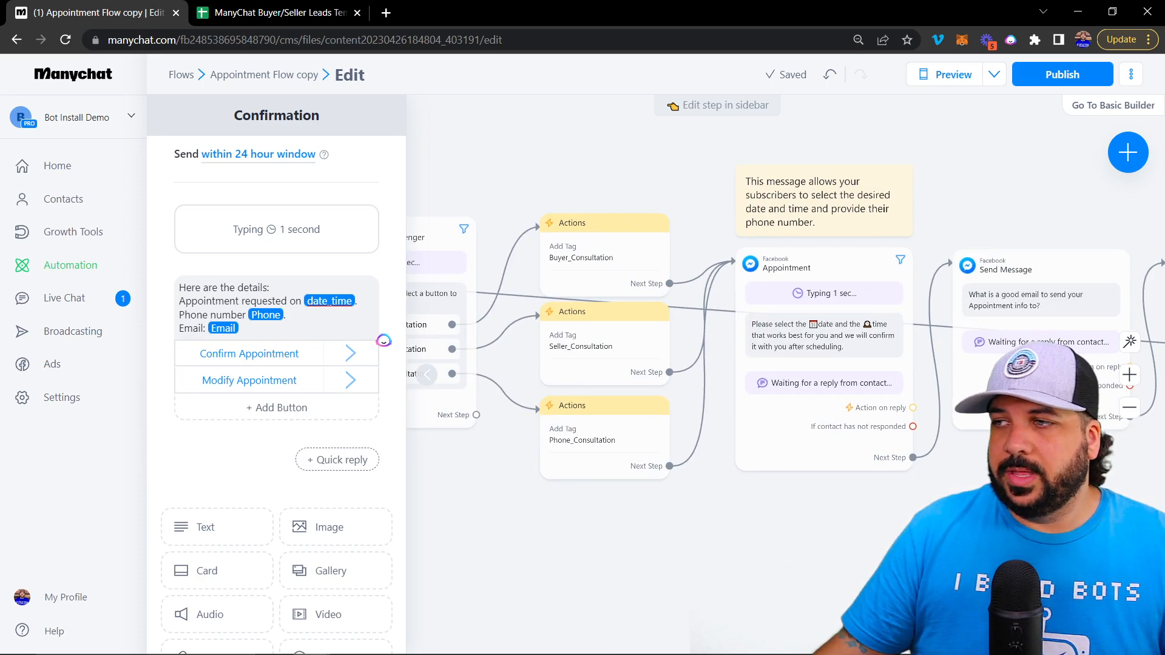
{"action": "left_click_drag", "start_coordinate": [1065, 515], "coordinate": [634, 494]}
{"action": "mouse_move", "coordinate": [845, 483]}
{"action": "left_mouse_down"}
{"action": "mouse_move", "coordinate": [693, 490]}
{"action": "mouse_move", "coordinate": [449, 466]}
{"action": "left_mouse_up"}
{"action": "mouse_move", "coordinate": [699, 513]}
{"action": "left_mouse_down"}
{"action": "mouse_move", "coordinate": [770, 512]}
{"action": "mouse_move", "coordinate": [704, 518]}
{"action": "left_mouse_up"}
{"action": "left_click_drag", "start_coordinate": [755, 485], "coordinate": [621, 556]}
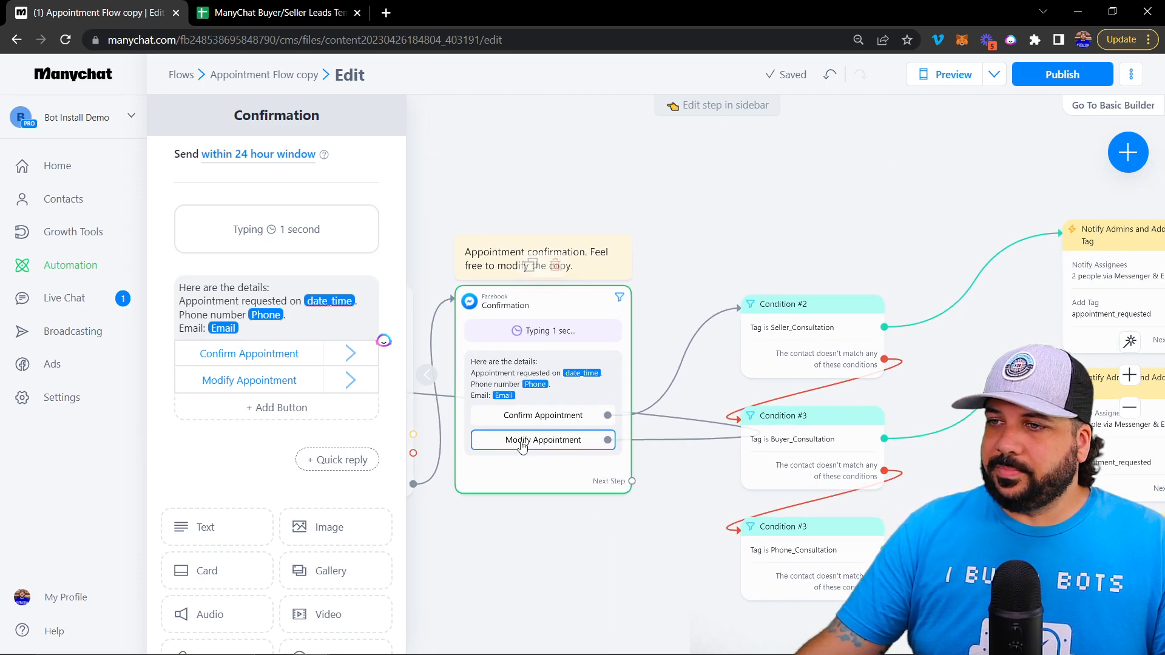
{"action": "scroll", "coordinate": [560, 417], "scroll_direction": "up", "scroll_amount": 2}
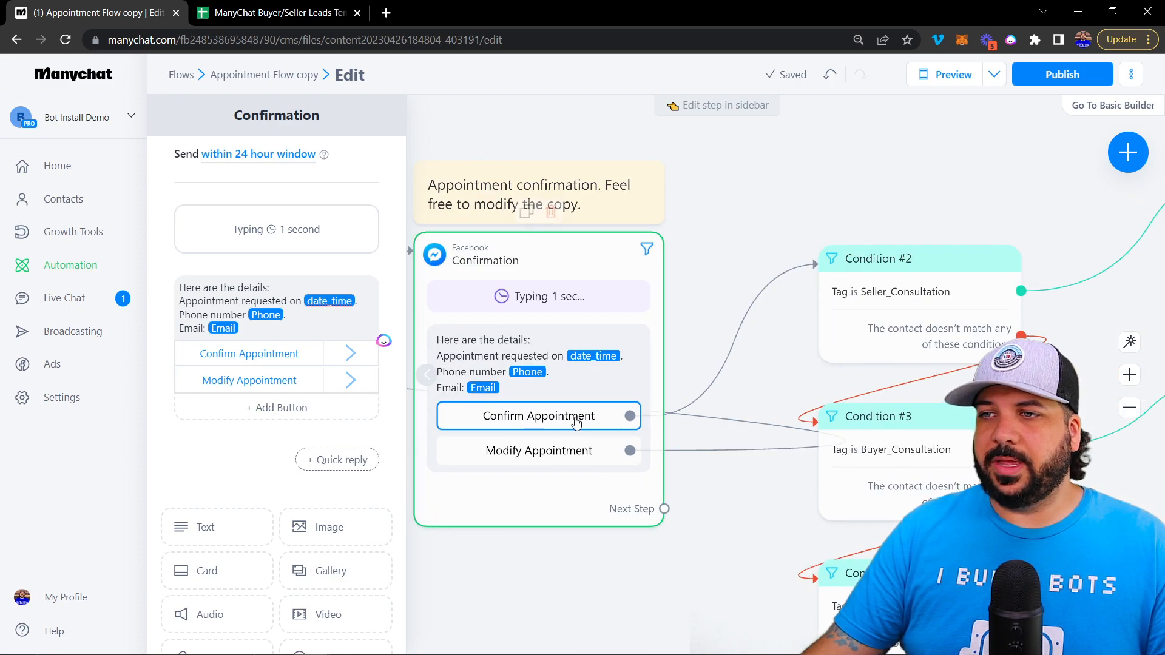
{"action": "scroll", "coordinate": [719, 504], "scroll_direction": "down", "scroll_amount": 2}
Open Condition #2 and review how the Seller_Consultation, Buyer_Consultation and Phone_Consultation tag conditions branch to their actions
{"action": "left_click_drag", "start_coordinate": [722, 504], "coordinate": [510, 501]}
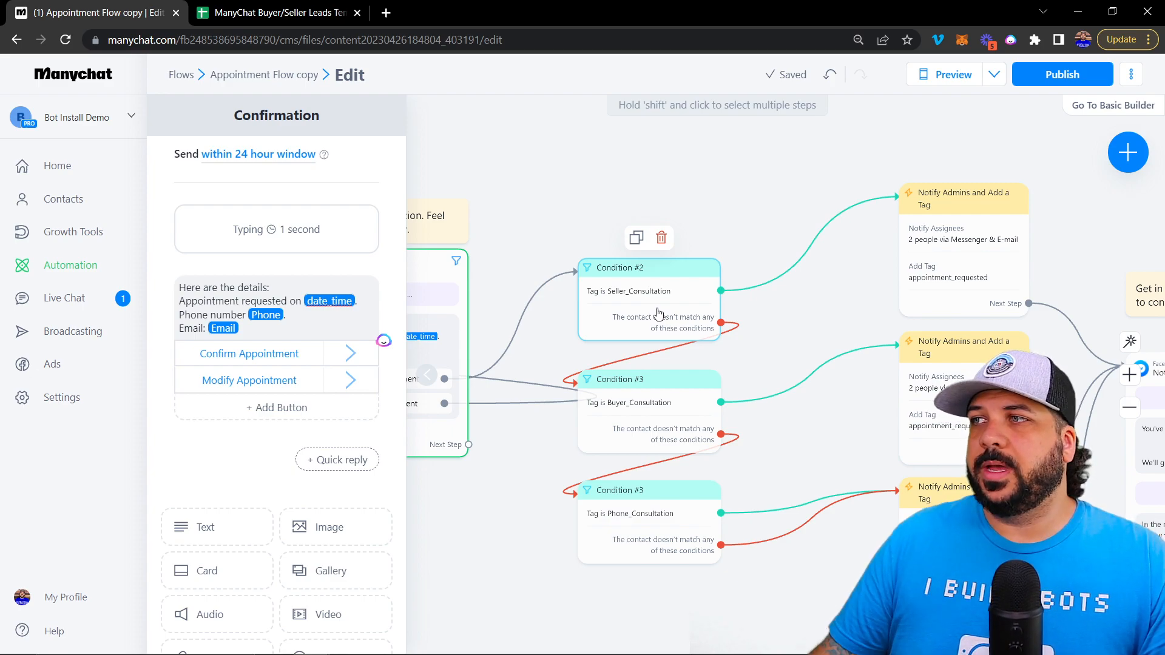
{"action": "left_click_drag", "start_coordinate": [1084, 277], "coordinate": [947, 228]}
{"action": "left_click", "coordinate": [488, 240]}
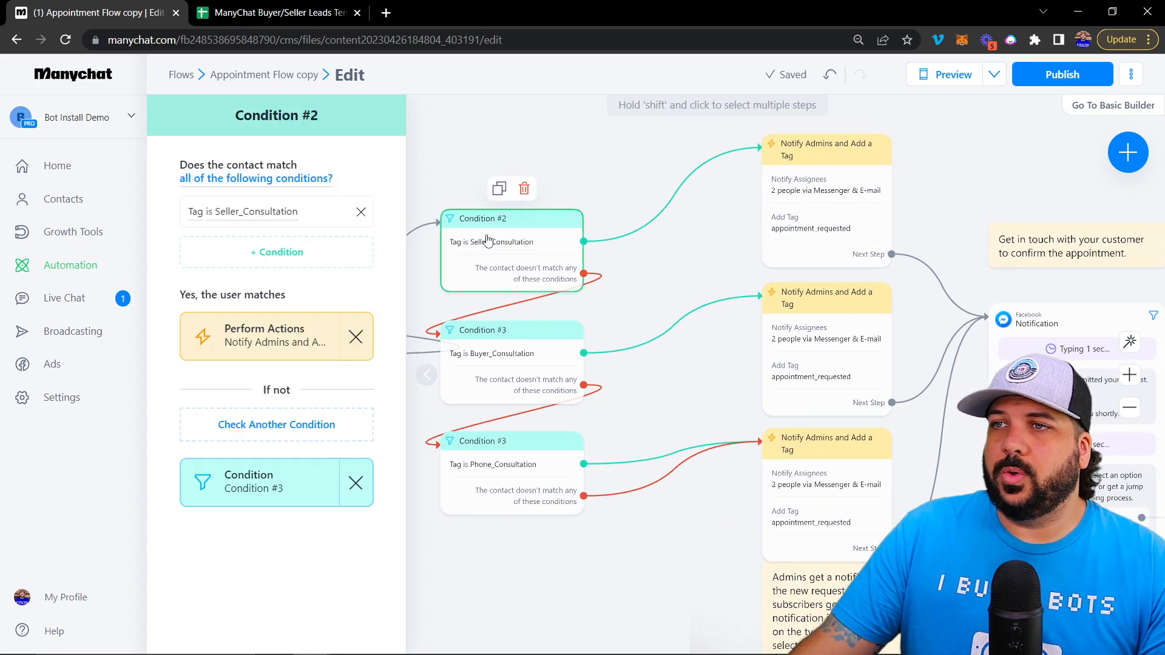
{"action": "left_click_drag", "start_coordinate": [631, 310], "coordinate": [692, 279]}
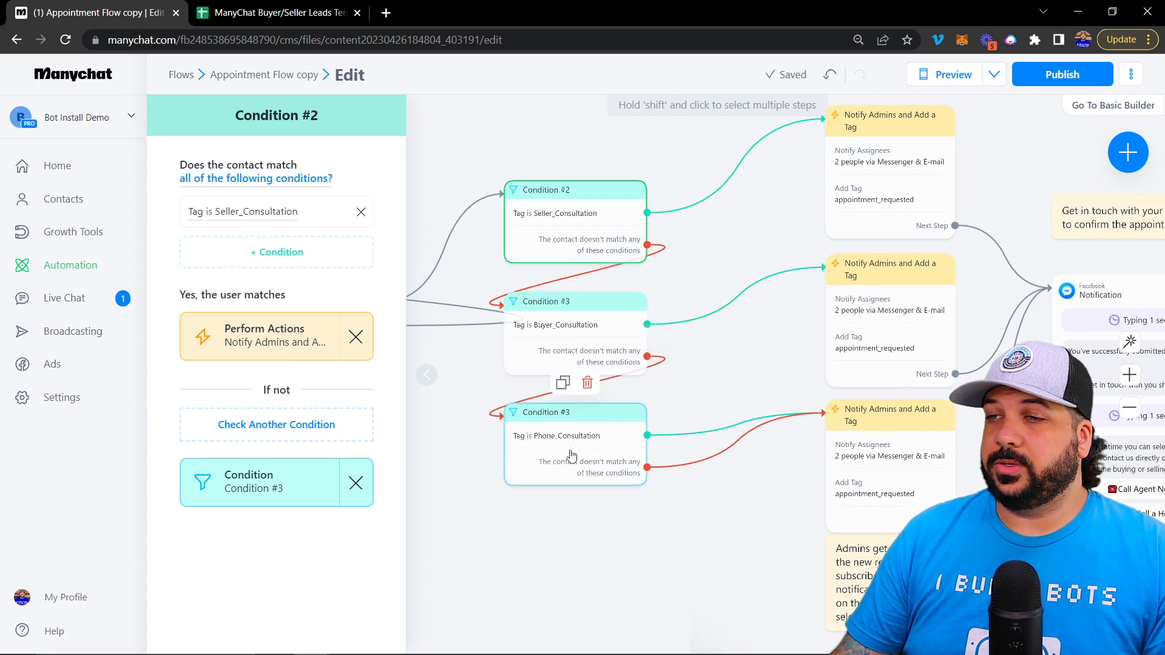
{"action": "scroll", "coordinate": [555, 449], "scroll_direction": "up", "scroll_amount": 3}
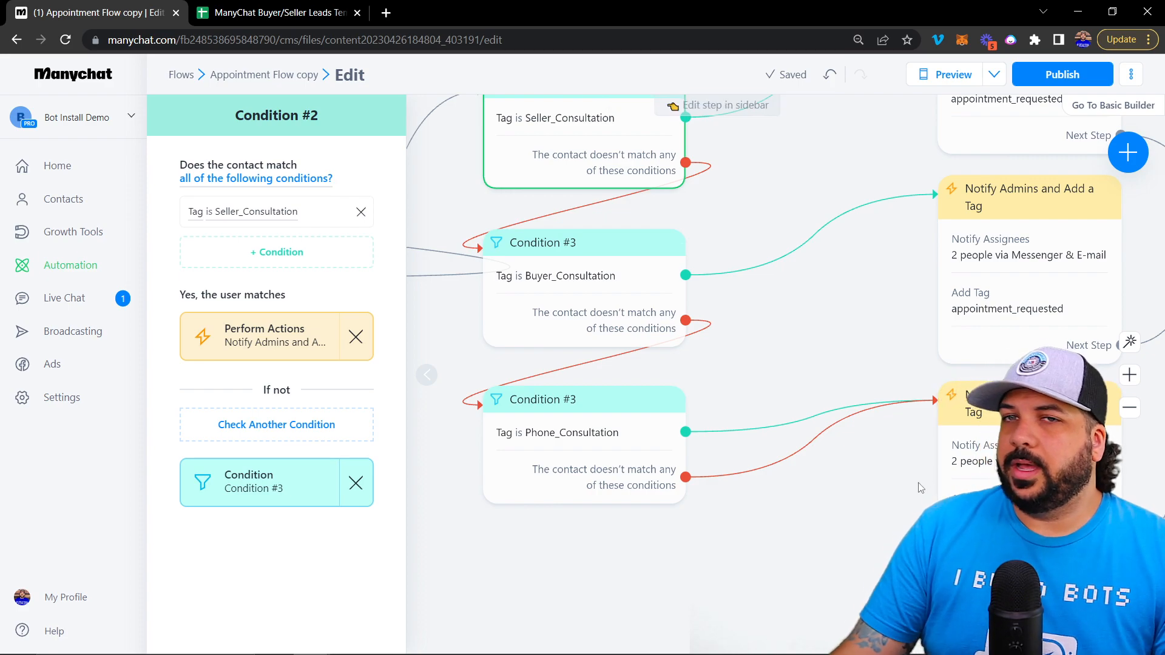
{"action": "left_click_drag", "start_coordinate": [903, 487], "coordinate": [790, 484]}
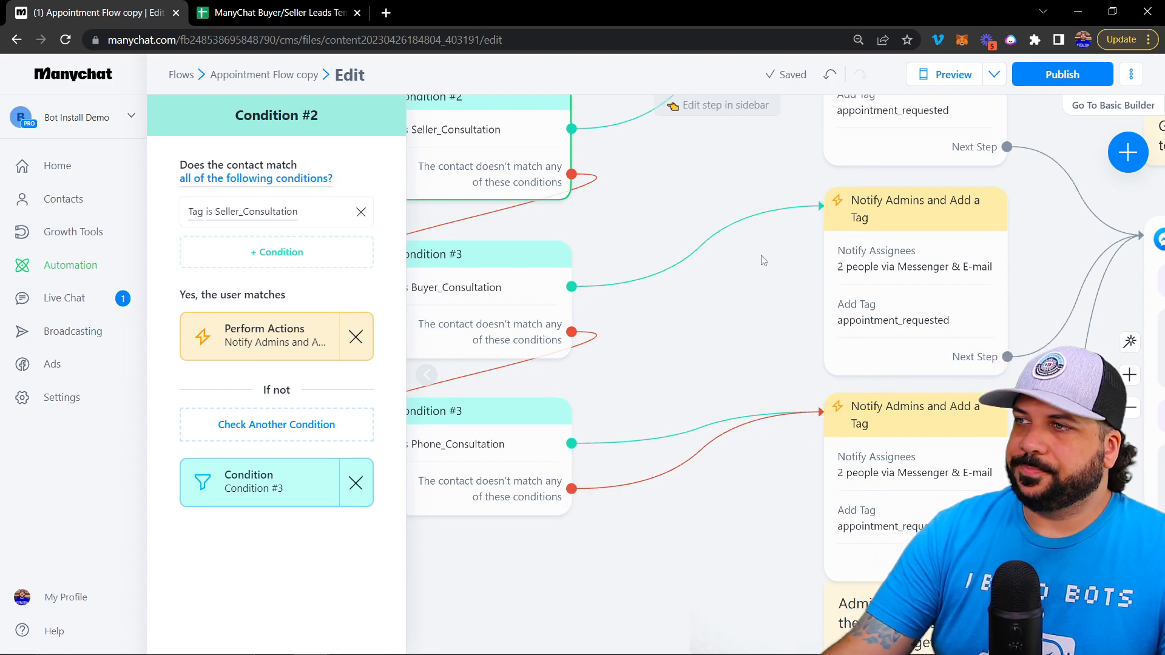
Open the Notify Admins and Add a Tag action for seller consultations, review its Notify Assignees text and recipients, and close the notification editor
{"action": "left_click_drag", "start_coordinate": [767, 257], "coordinate": [602, 396]}
{"action": "scroll", "coordinate": [603, 397], "scroll_direction": "down", "scroll_amount": 3}
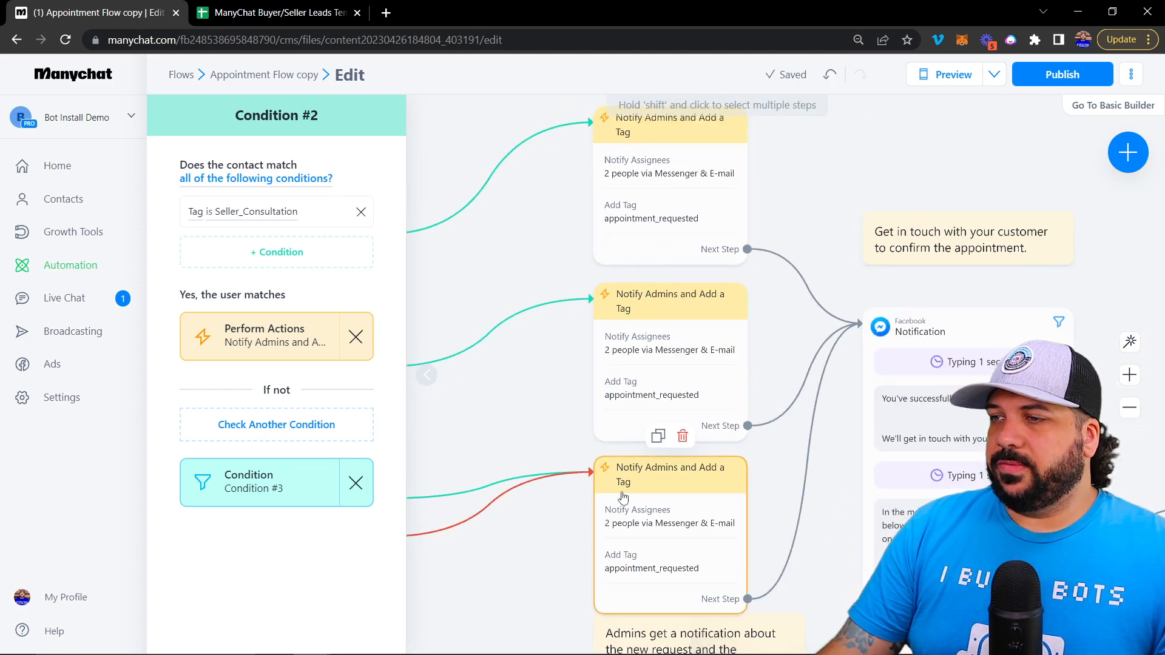
{"action": "left_click", "coordinate": [664, 200]}
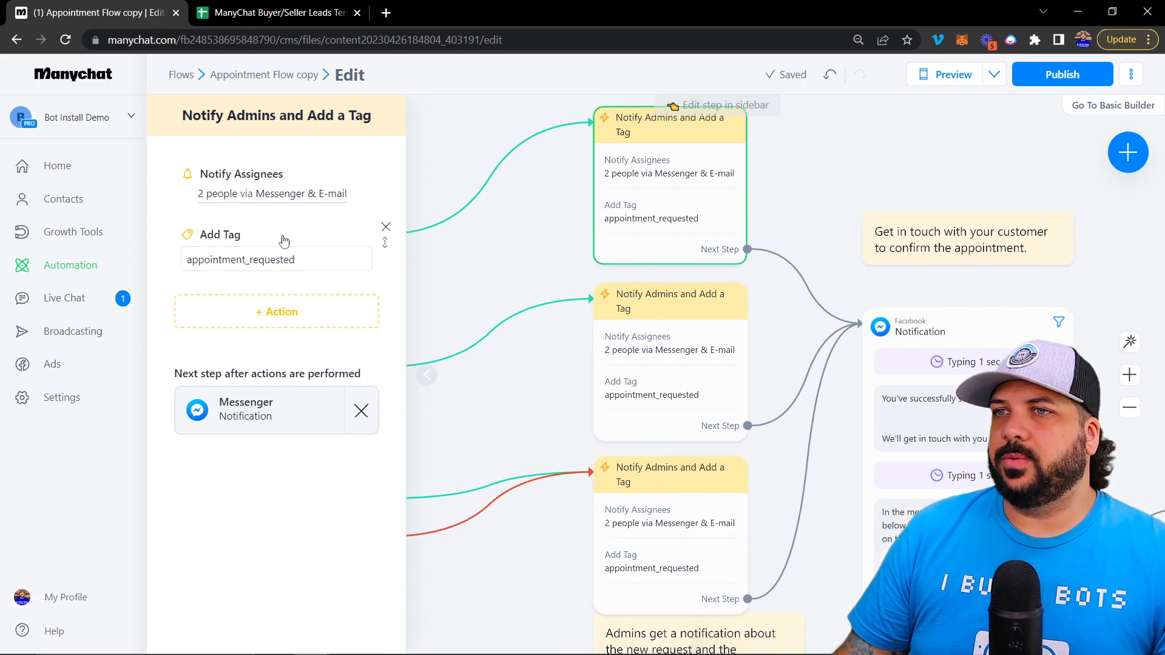
{"action": "left_click", "coordinate": [225, 196]}
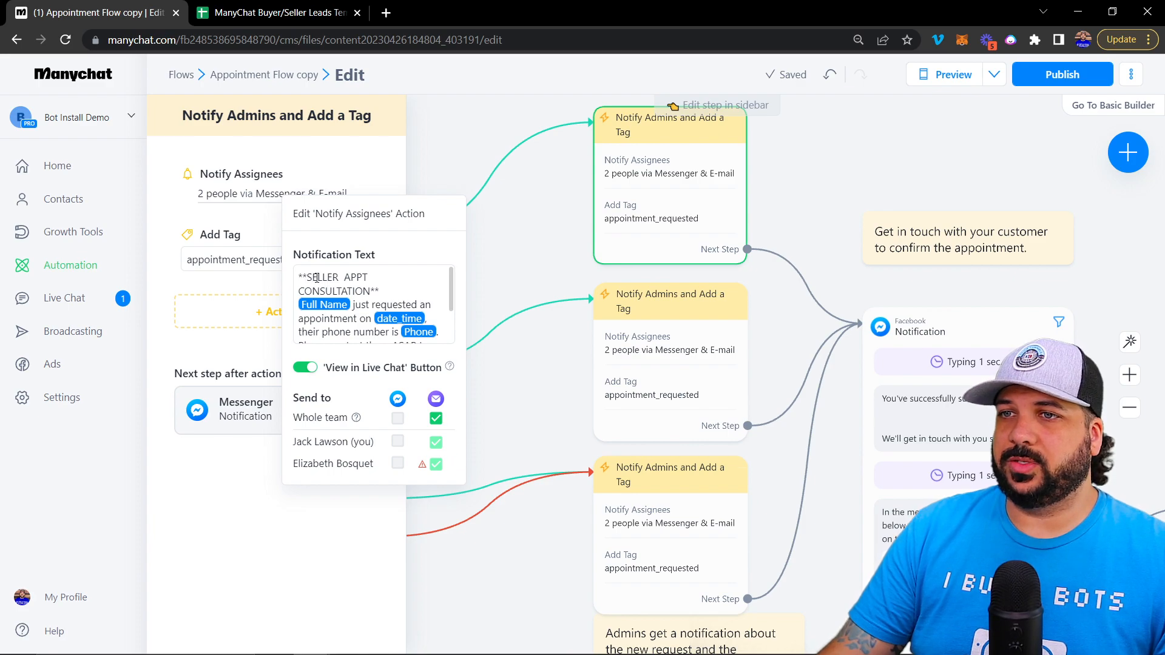
{"action": "scroll", "coordinate": [369, 298], "scroll_direction": "down", "scroll_amount": 2}
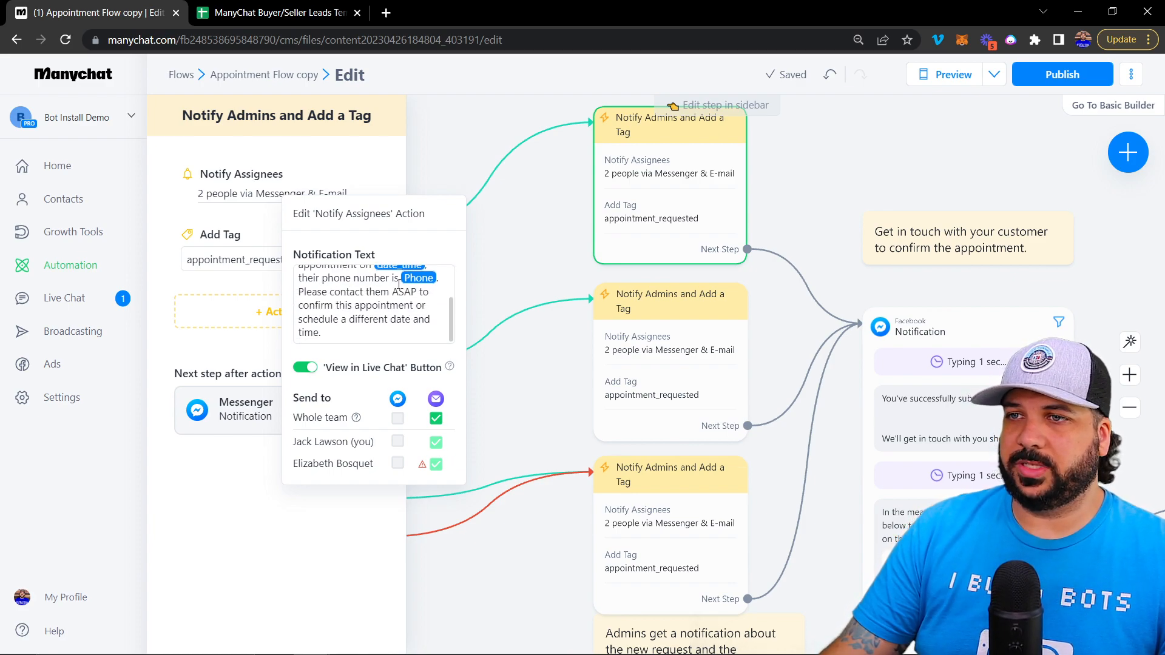
{"action": "scroll", "coordinate": [364, 292], "scroll_direction": "up", "scroll_amount": 3}
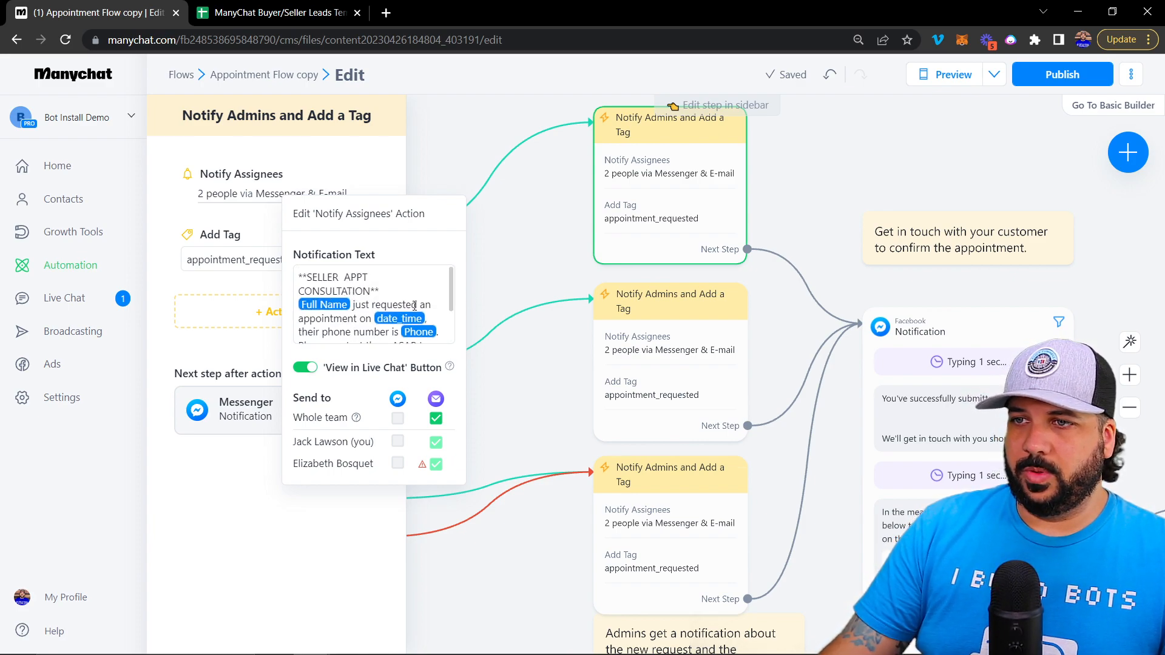
{"action": "scroll", "coordinate": [381, 307], "scroll_direction": "down", "scroll_amount": 2}
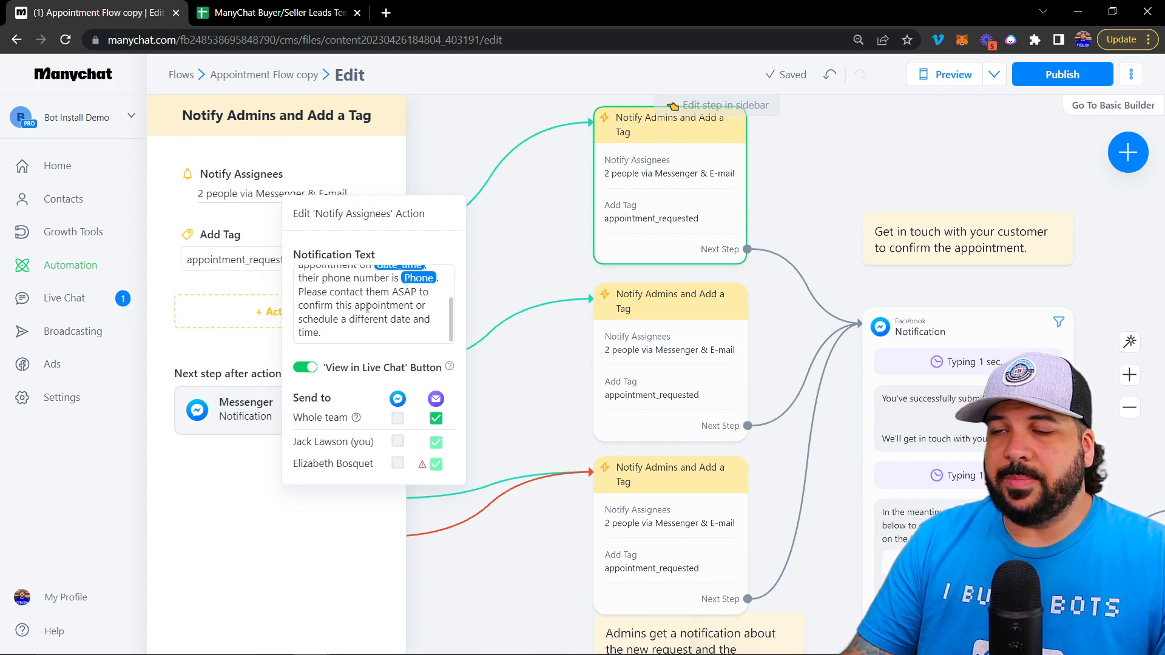
{"action": "scroll", "coordinate": [368, 307], "scroll_direction": "up", "scroll_amount": 3}
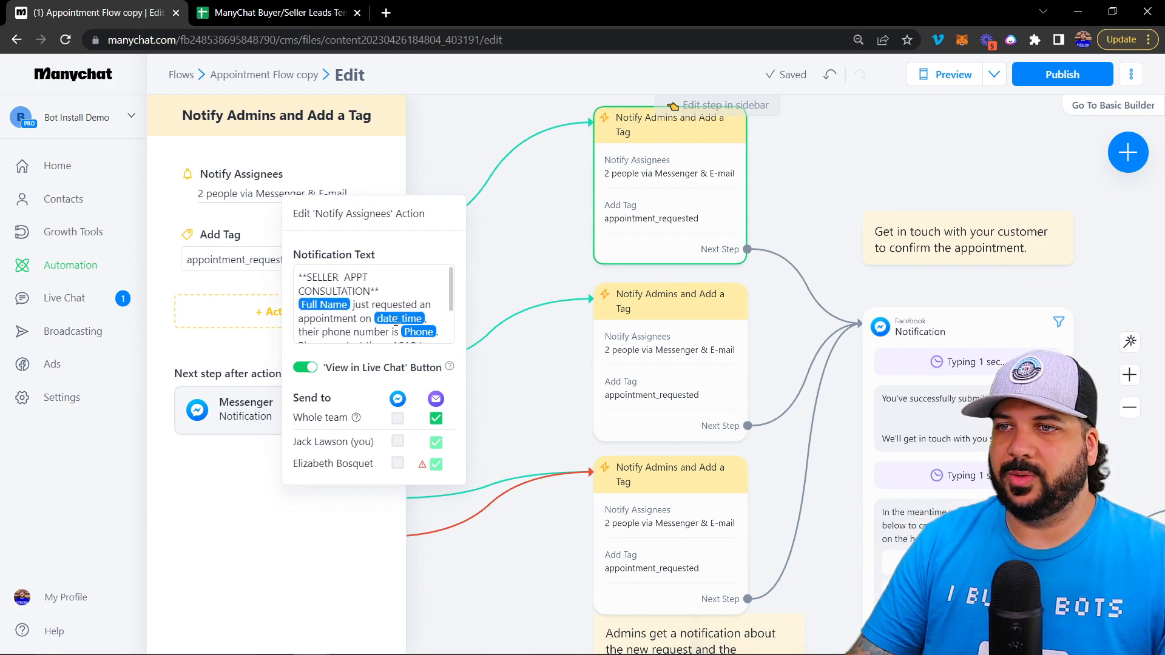
{"action": "scroll", "coordinate": [395, 321], "scroll_direction": "down", "scroll_amount": 3}
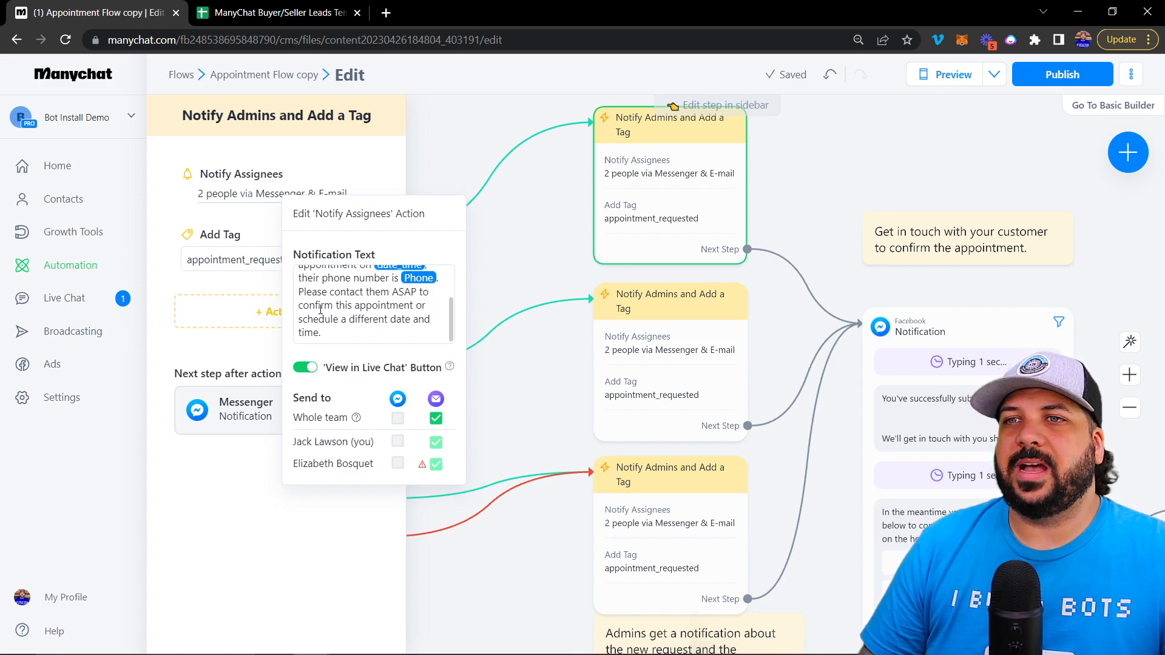
{"action": "left_click", "coordinate": [562, 220]}
{"action": "left_click_drag", "start_coordinate": [520, 252], "coordinate": [689, 262]}
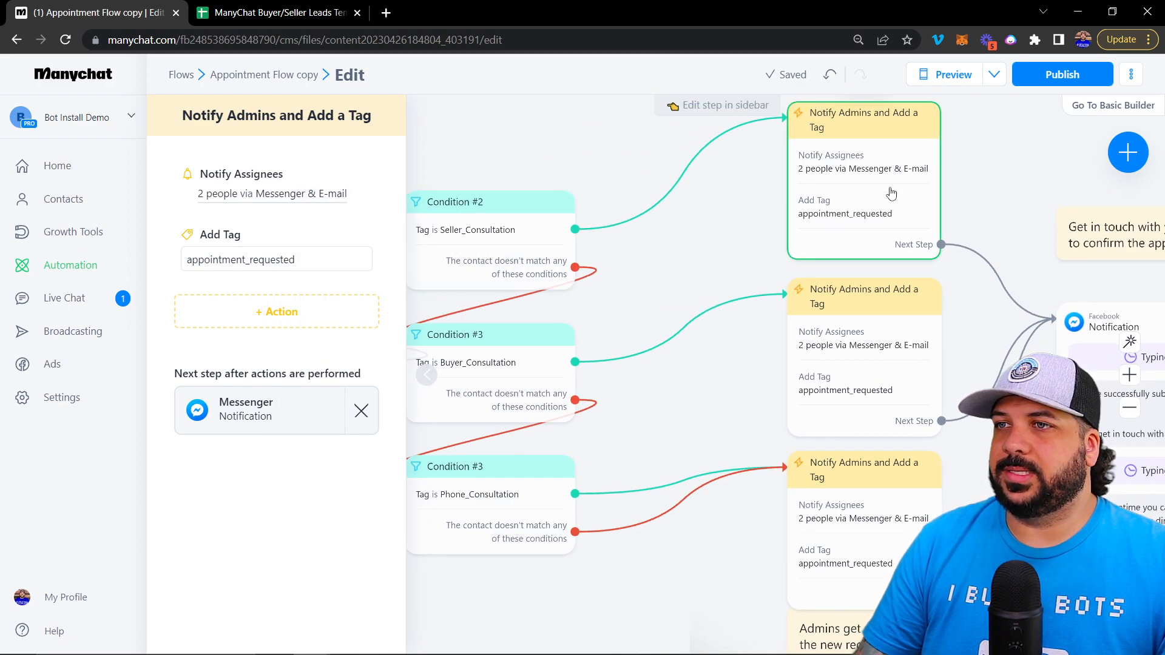
Open the Notify Admins and Add a Tag action for buyer consultations, review its Notify Assignees heading text, and close the notification editor
{"action": "left_click", "coordinate": [855, 333]}
{"action": "left_click", "coordinate": [257, 194]}
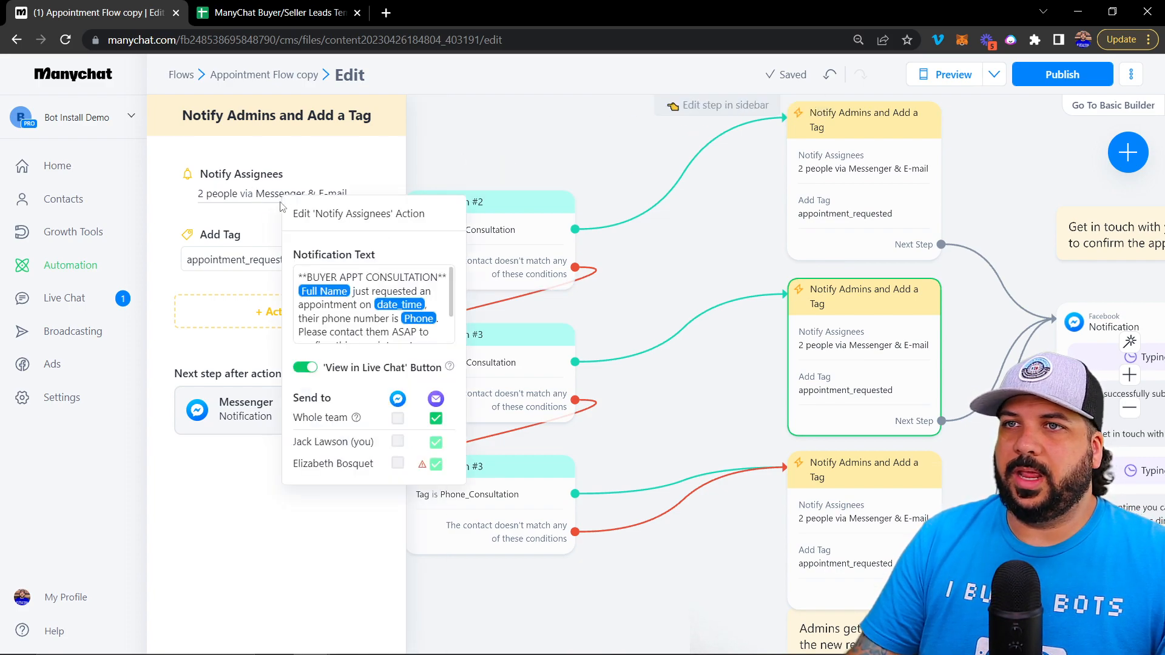
{"action": "left_click_drag", "start_coordinate": [305, 275], "coordinate": [433, 278]}
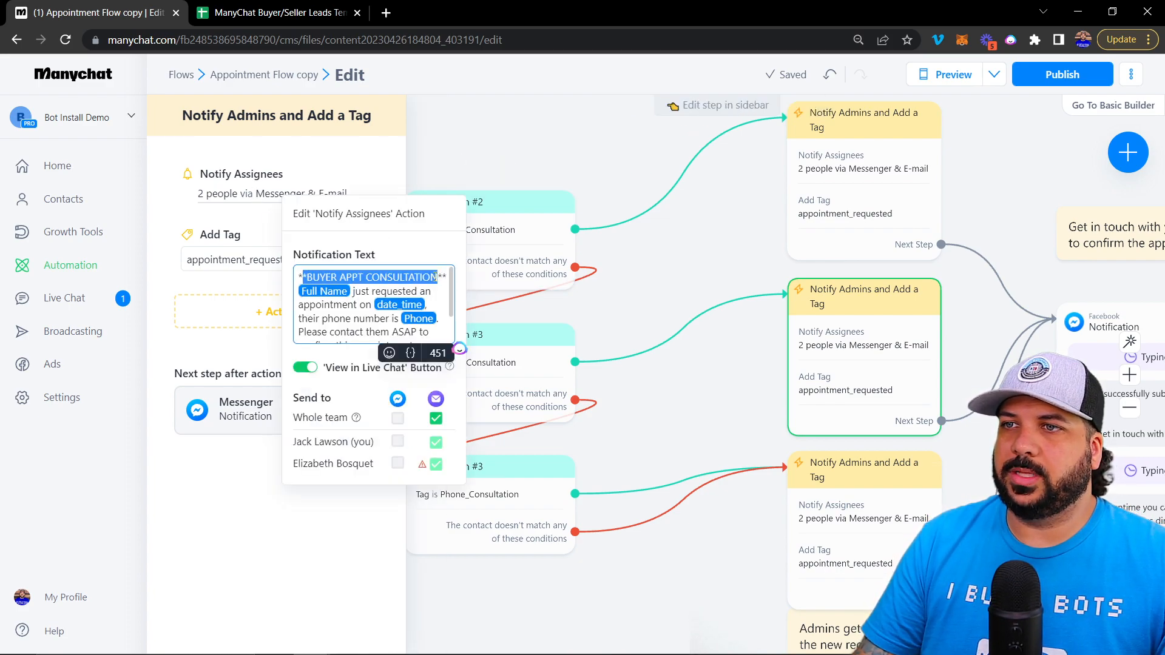
{"action": "left_click", "coordinate": [409, 277]}
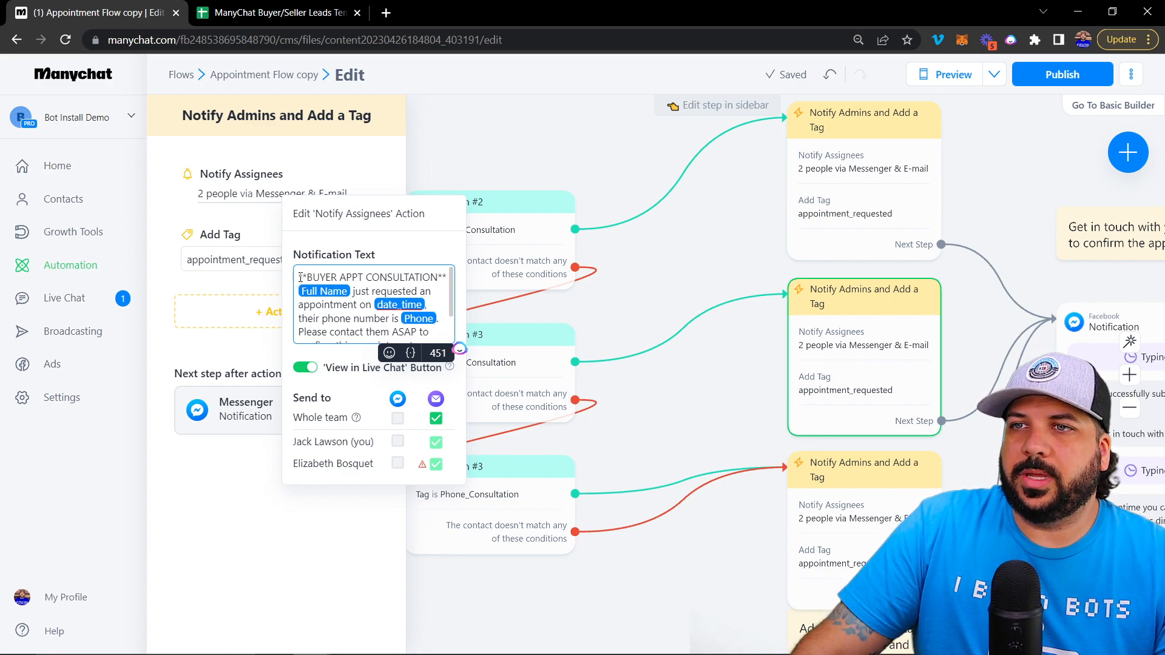
{"action": "left_click_drag", "start_coordinate": [300, 276], "coordinate": [443, 278]}
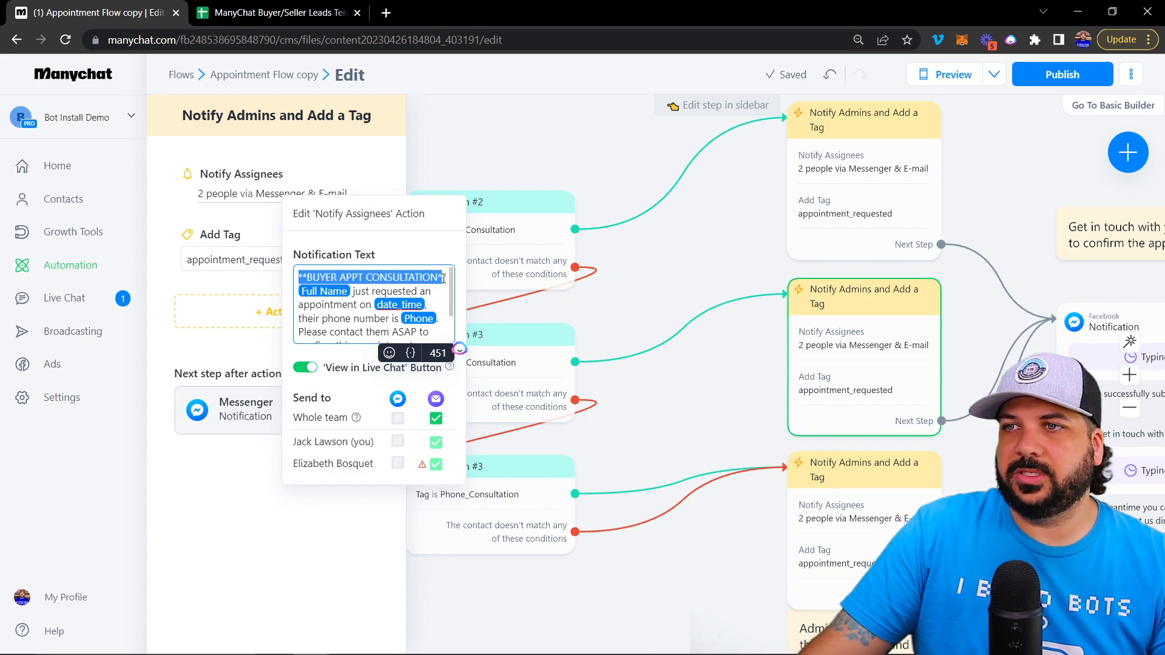
{"action": "left_click", "coordinate": [662, 395]}
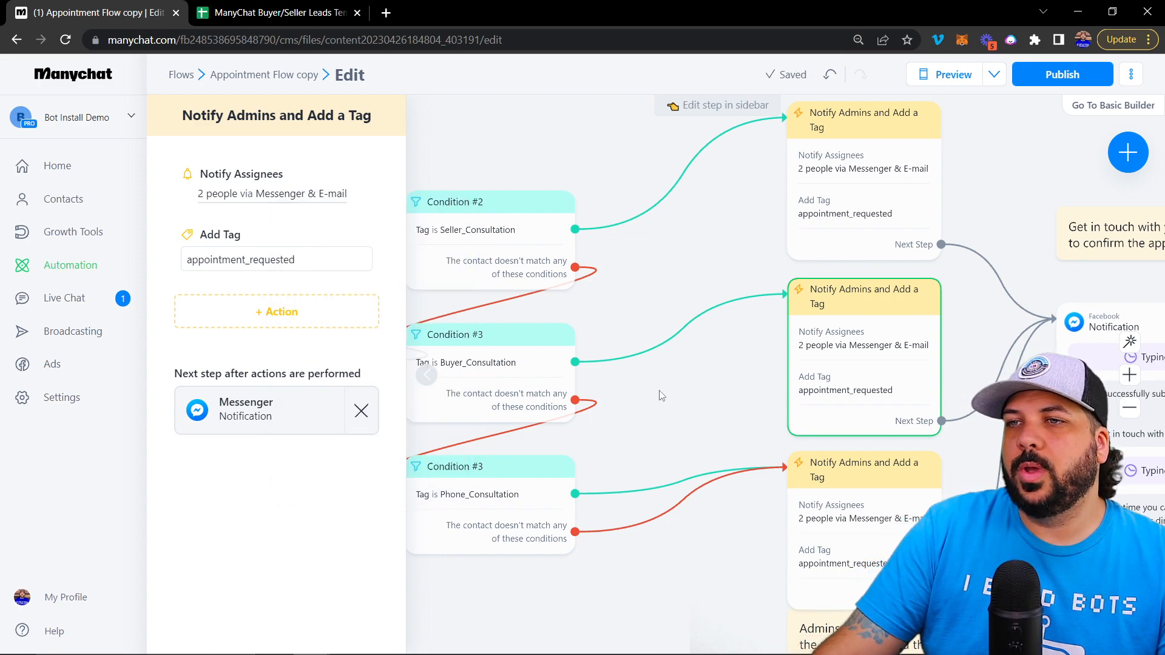
Open the phone consultation's Notify Admins and Add a Tag action, read through its notification text, and close the editor
{"action": "left_click_drag", "start_coordinate": [665, 434], "coordinate": [685, 347]}
{"action": "left_click", "coordinate": [871, 422]}
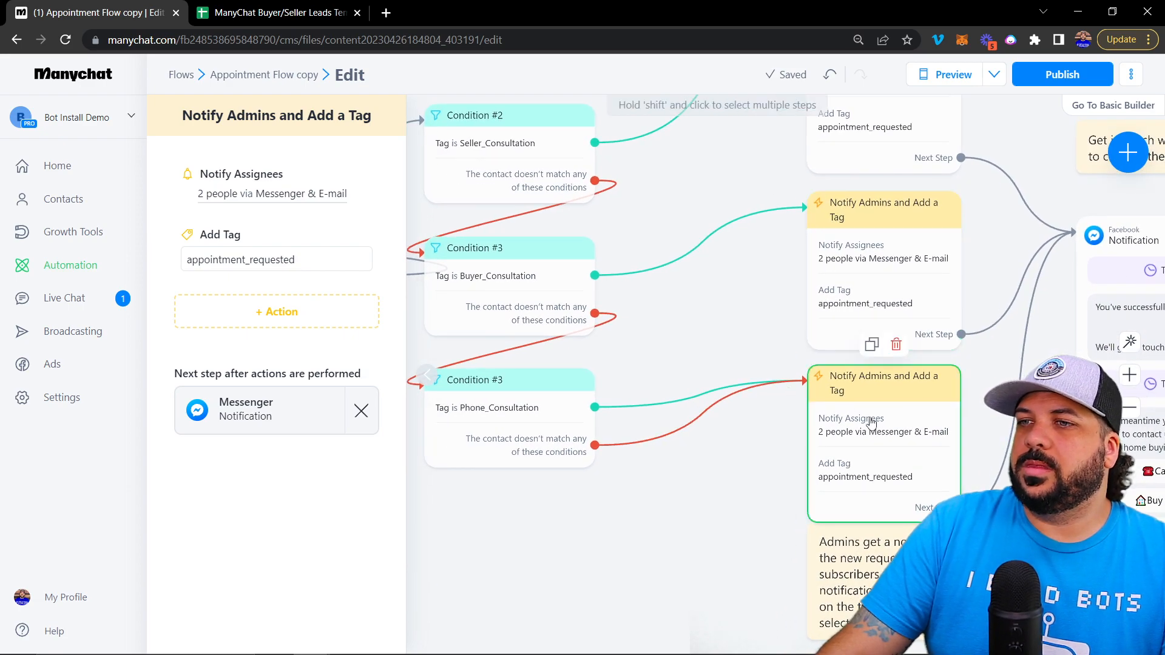
{"action": "left_click", "coordinate": [240, 194]}
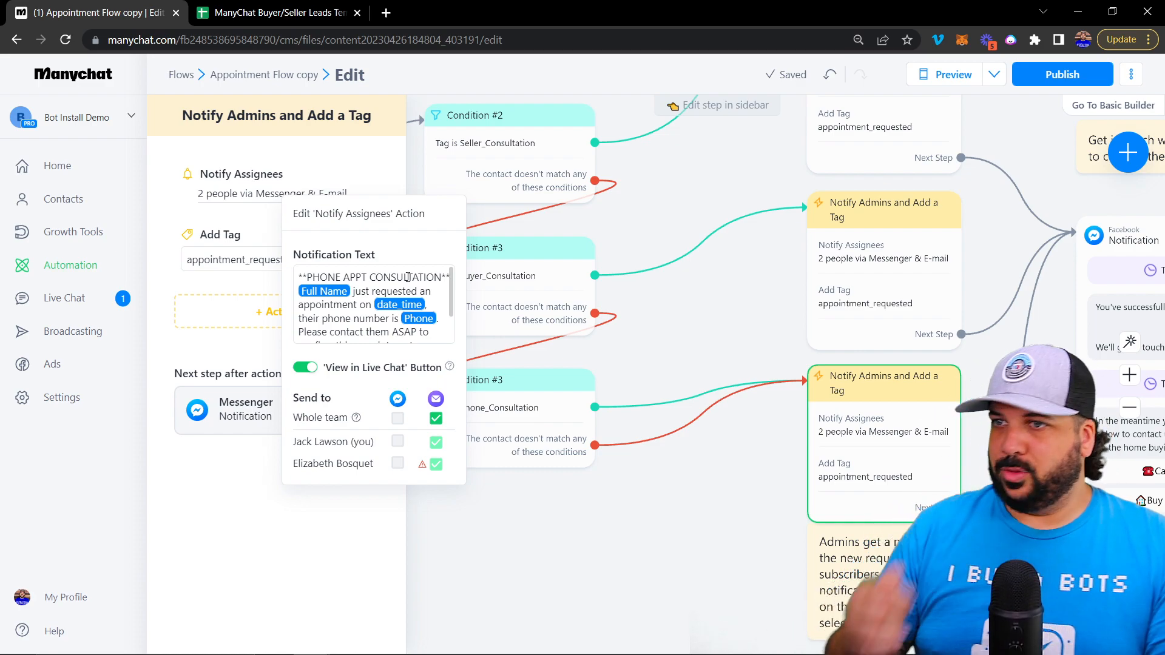
{"action": "scroll", "coordinate": [372, 299], "scroll_direction": "down", "scroll_amount": 3}
{"action": "scroll", "coordinate": [372, 299], "scroll_direction": "up", "scroll_amount": 3}
{"action": "left_click", "coordinate": [720, 506]}
Follow the three admin actions to the Notification message and examine where Call Agent Now, Buy or Sell a Home and More Options lead
{"action": "left_click_drag", "start_coordinate": [744, 460], "coordinate": [464, 547]}
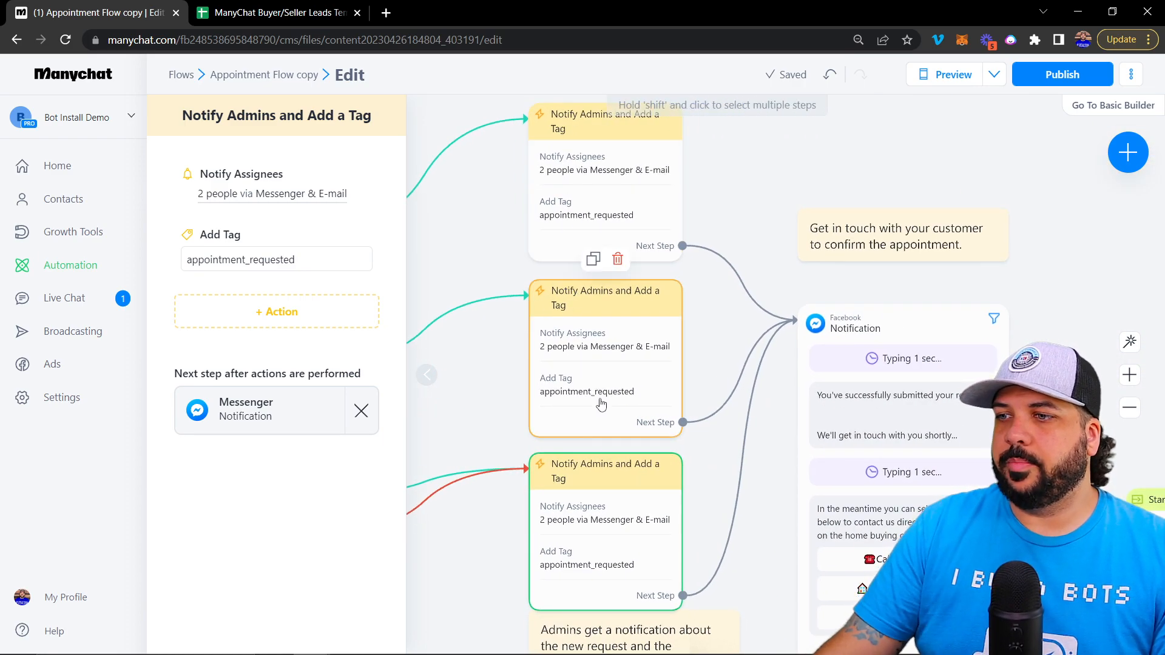
{"action": "left_click_drag", "start_coordinate": [777, 446], "coordinate": [658, 449]}
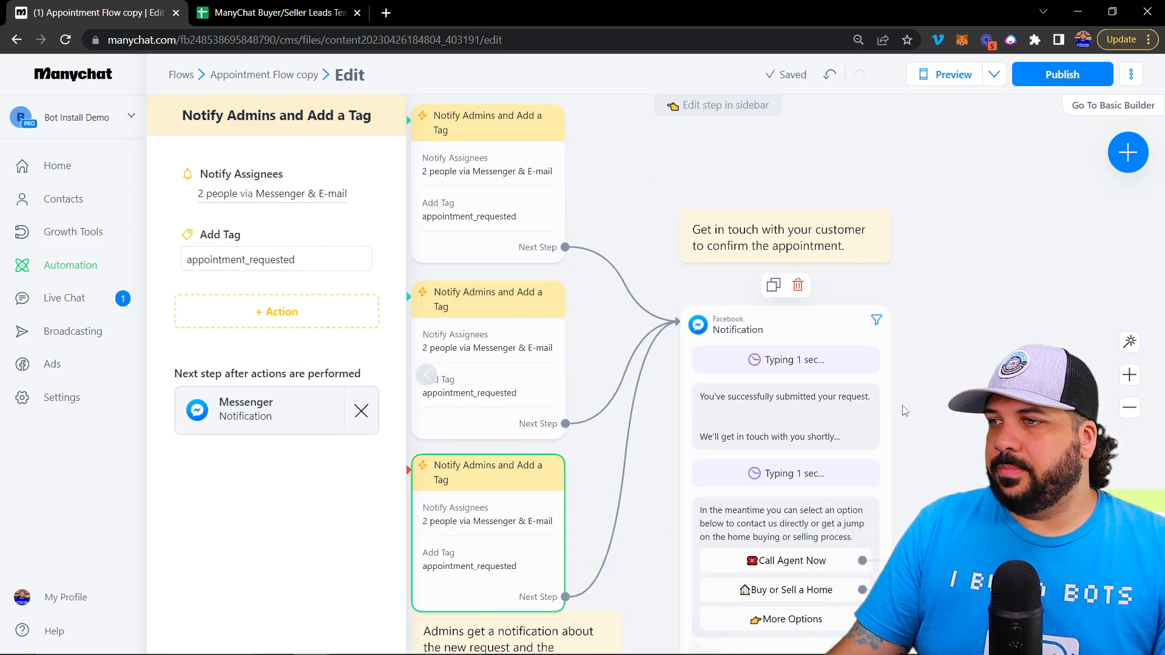
{"action": "scroll", "coordinate": [704, 310], "scroll_direction": "down", "scroll_amount": 3}
{"action": "left_click_drag", "start_coordinate": [503, 152], "coordinate": [932, 170]}
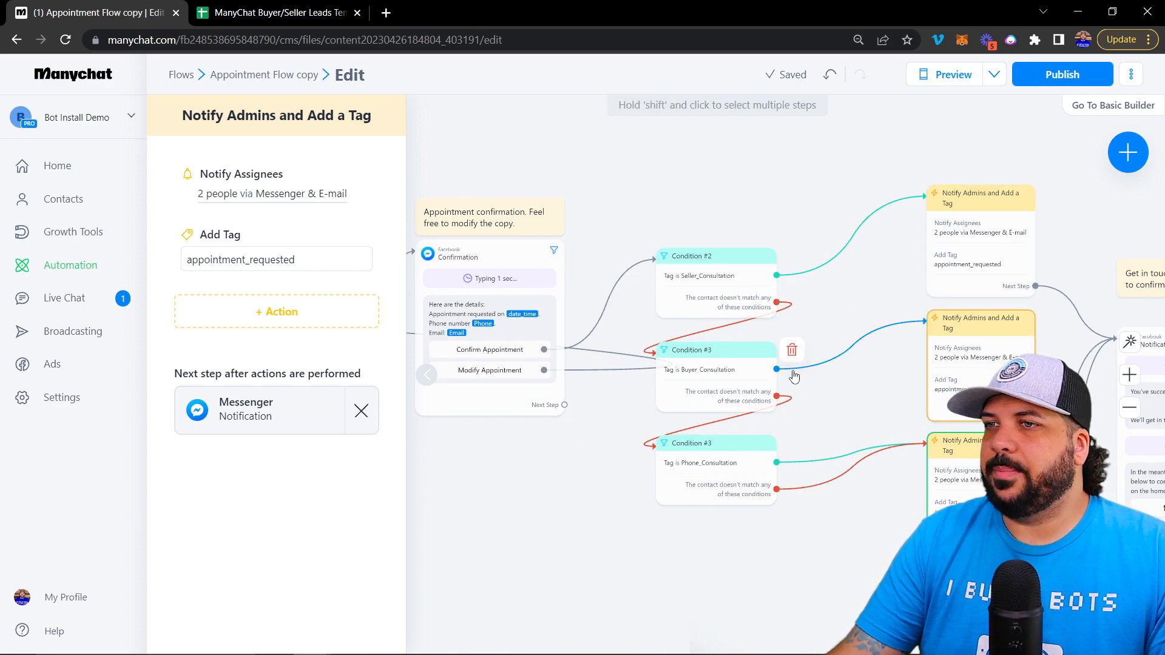
{"action": "left_click_drag", "start_coordinate": [807, 198], "coordinate": [479, 215]}
{"action": "left_click_drag", "start_coordinate": [984, 329], "coordinate": [790, 270]}
{"action": "scroll", "coordinate": [758, 323], "scroll_direction": "up", "scroll_amount": 3}
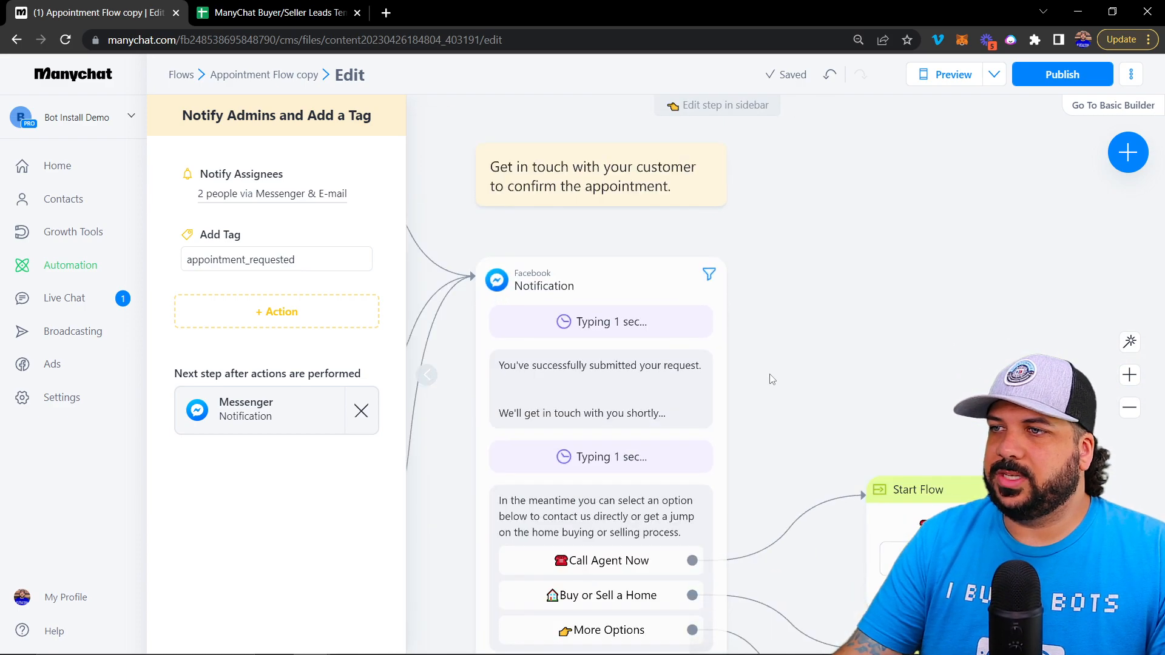
{"action": "left_click_drag", "start_coordinate": [771, 378], "coordinate": [784, 289]}
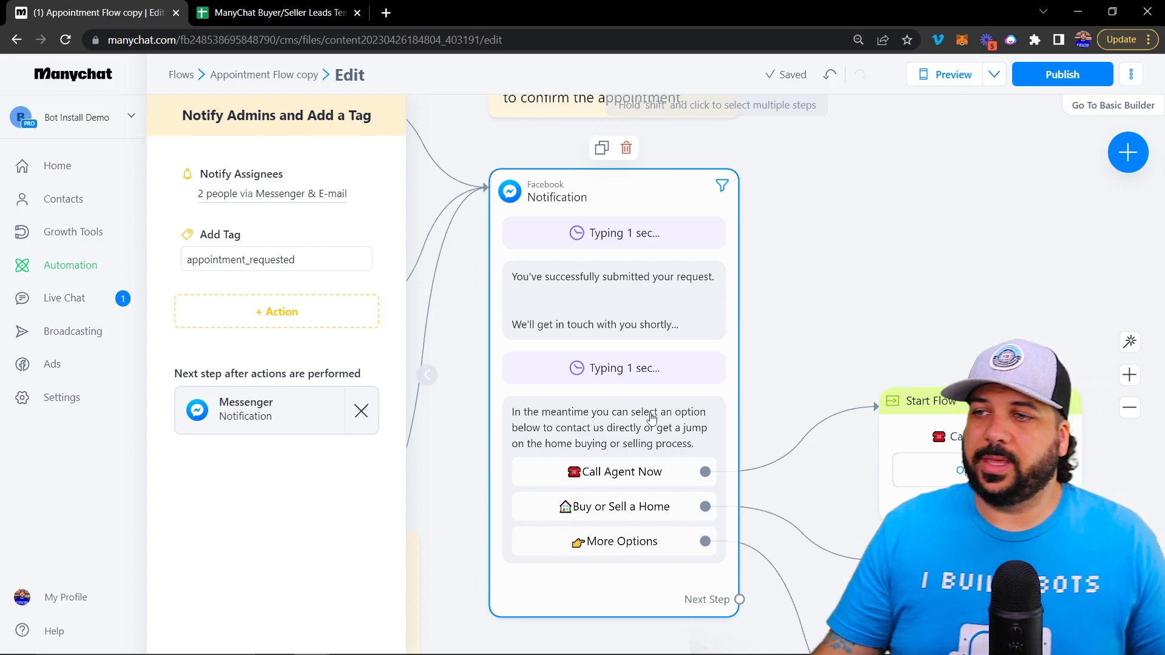
{"action": "left_click_drag", "start_coordinate": [829, 330], "coordinate": [739, 180]}
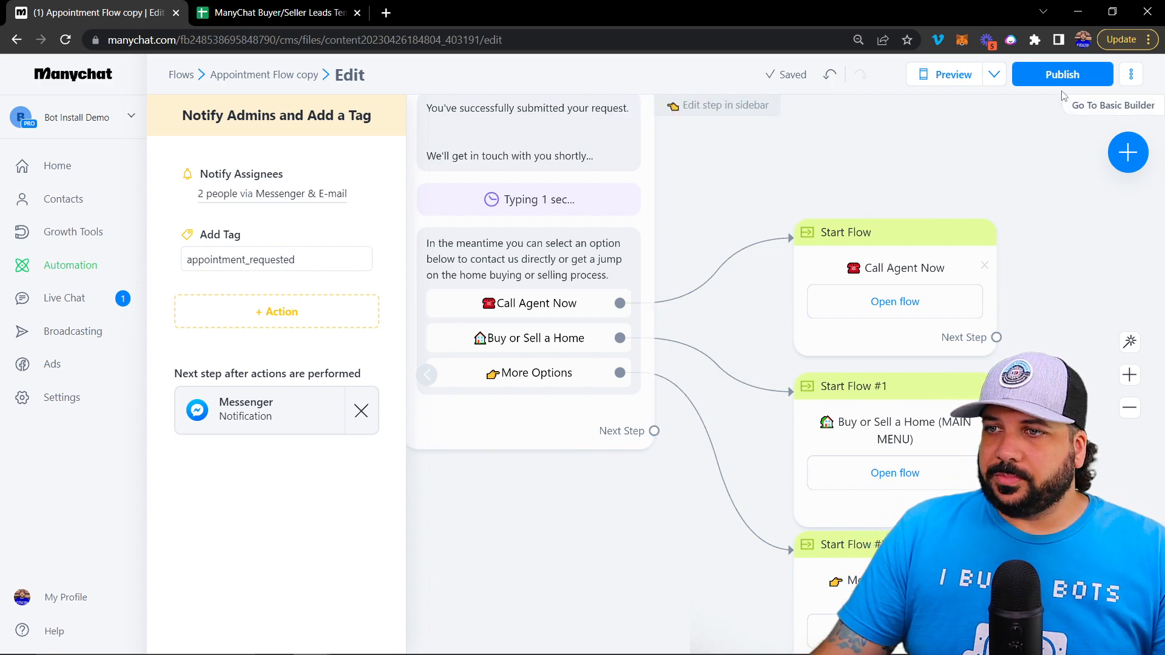
Publish the appointment flow, check the available preview options, and dismiss them
{"action": "left_click", "coordinate": [1044, 74]}
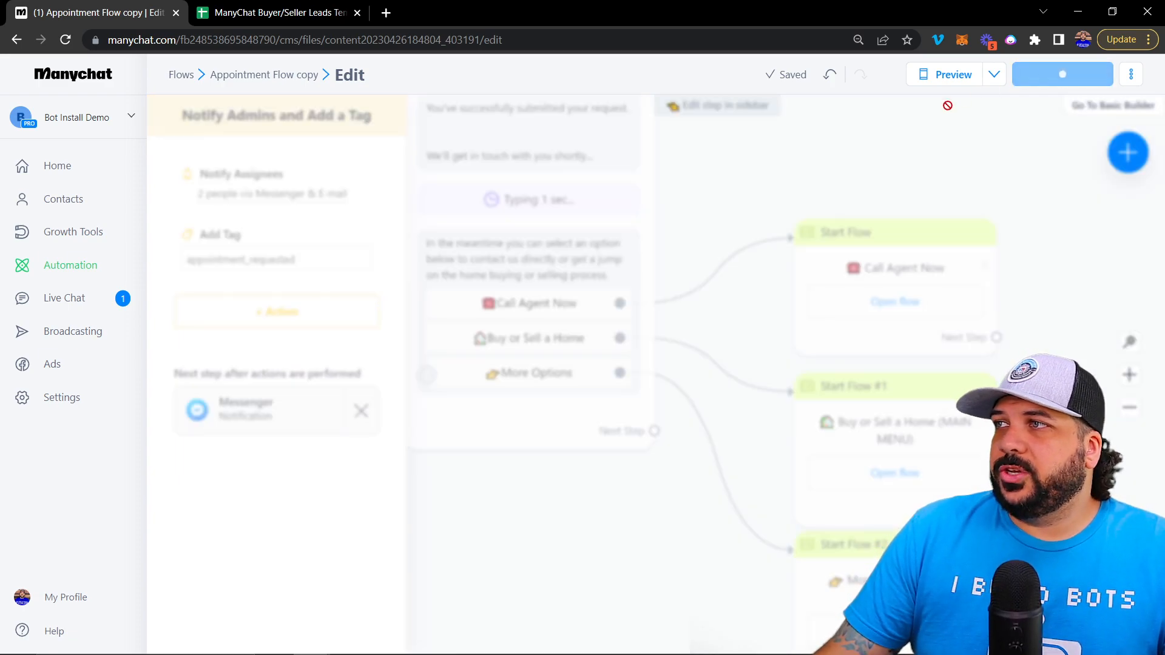
{"action": "left_click", "coordinate": [994, 76]}
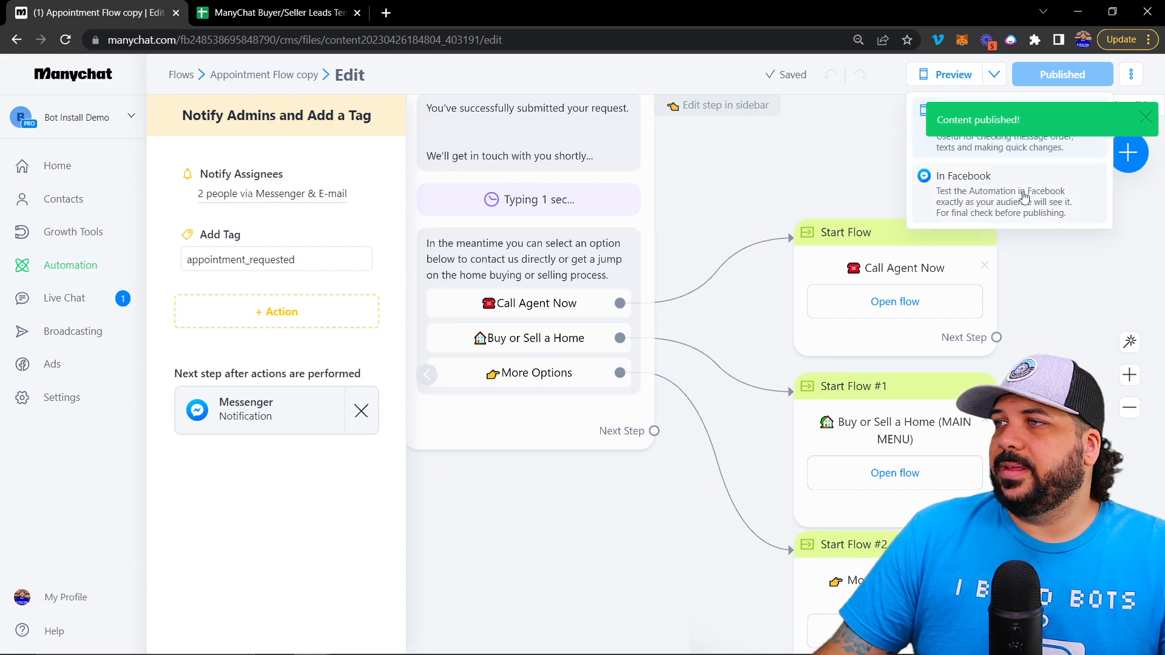
{"action": "left_click", "coordinate": [815, 165]}
Trace the published flow back from the Notification message to the Starting Step and open its trigger settings
{"action": "scroll", "coordinate": [817, 154], "scroll_direction": "down", "scroll_amount": 3}
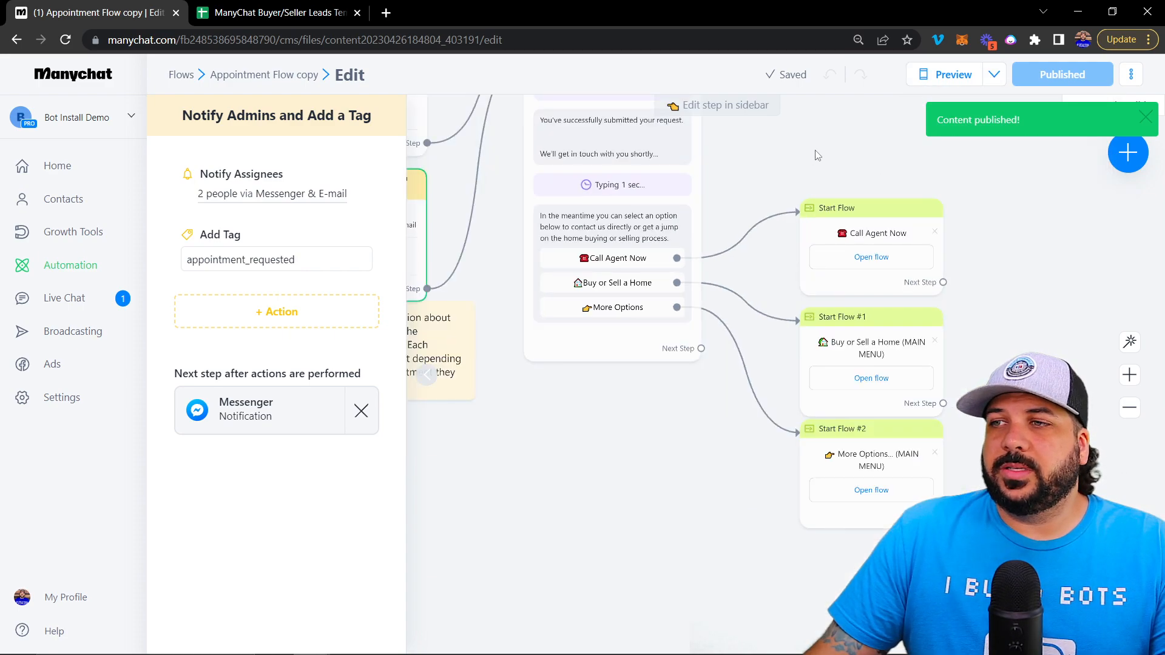
{"action": "left_click_drag", "start_coordinate": [548, 408], "coordinate": [803, 458]}
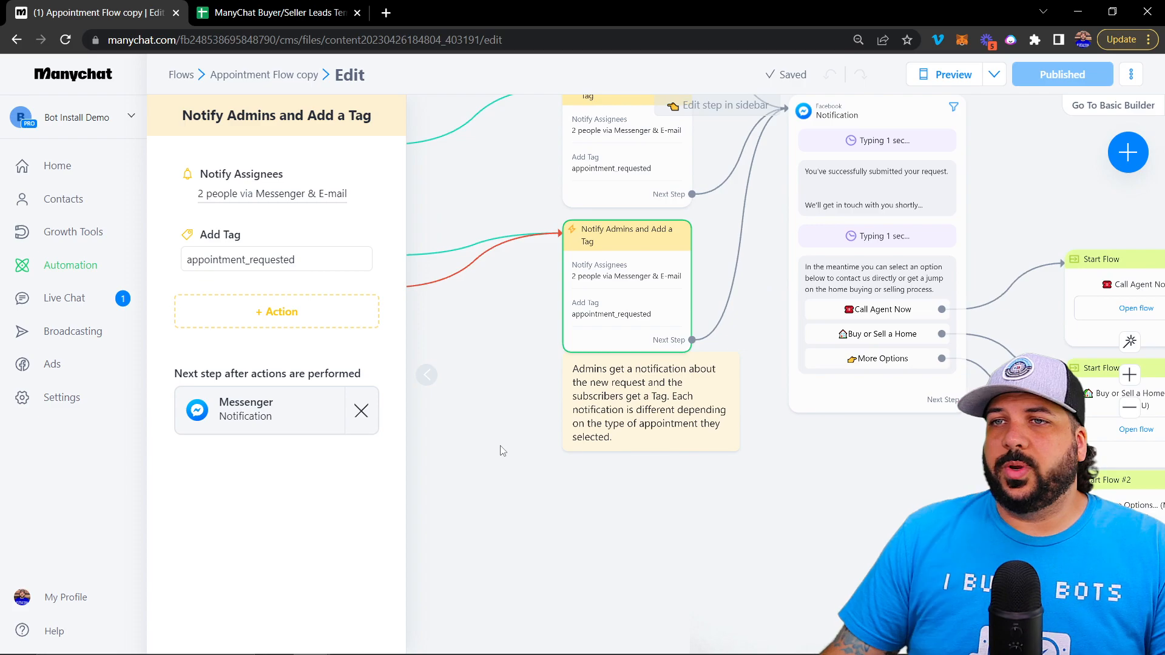
{"action": "left_click_drag", "start_coordinate": [504, 490], "coordinate": [753, 560]}
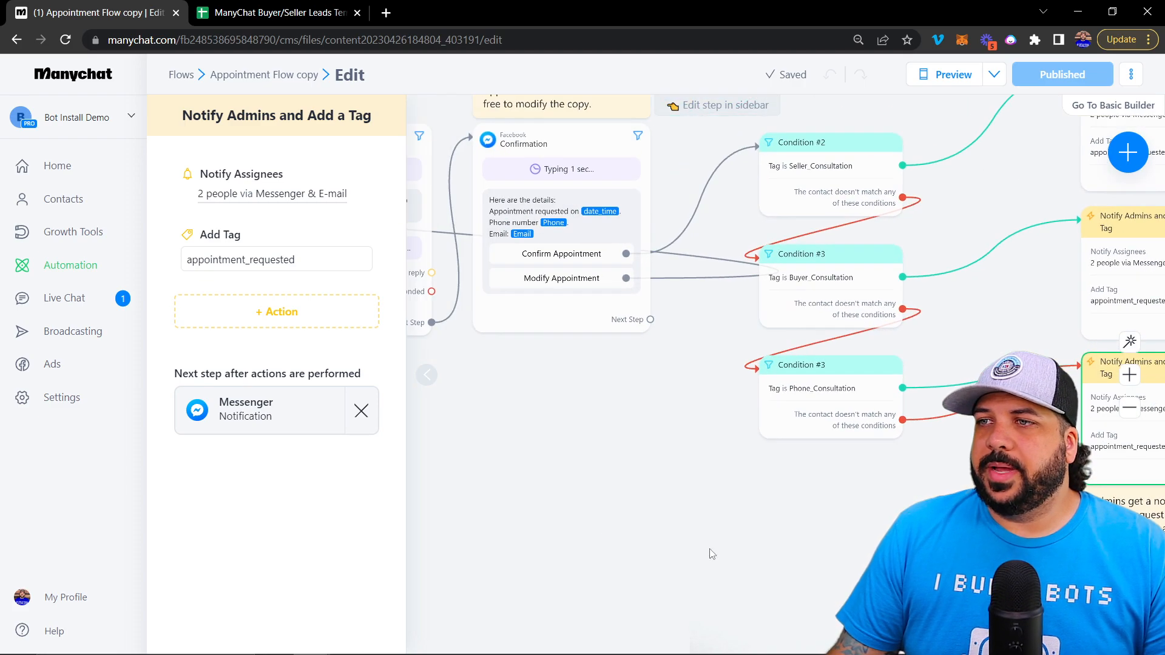
{"action": "left_click_drag", "start_coordinate": [575, 507], "coordinate": [743, 517]}
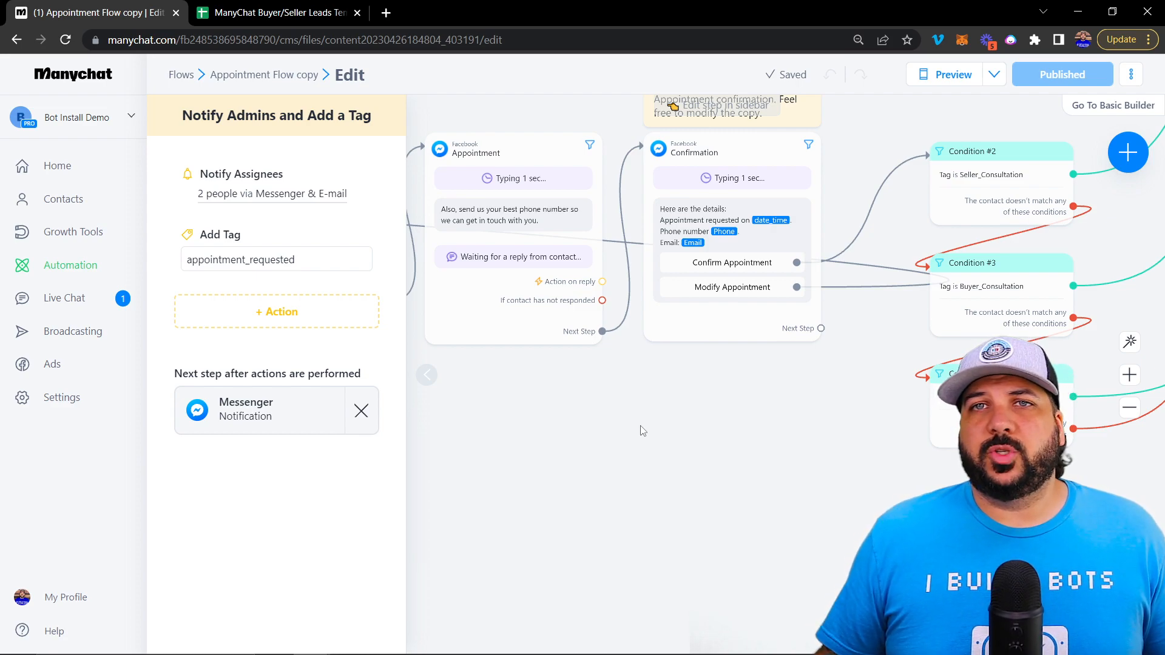
{"action": "scroll", "coordinate": [668, 416], "scroll_direction": "left", "scroll_amount": 10}
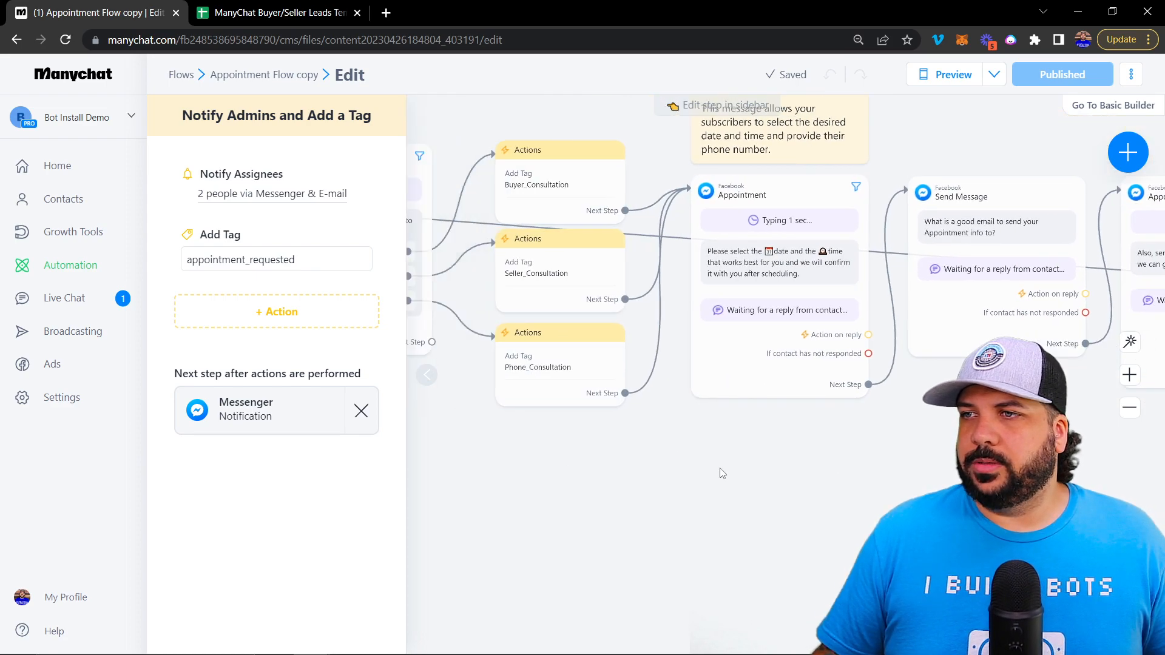
{"action": "scroll", "coordinate": [833, 510], "scroll_direction": "left", "scroll_amount": 5}
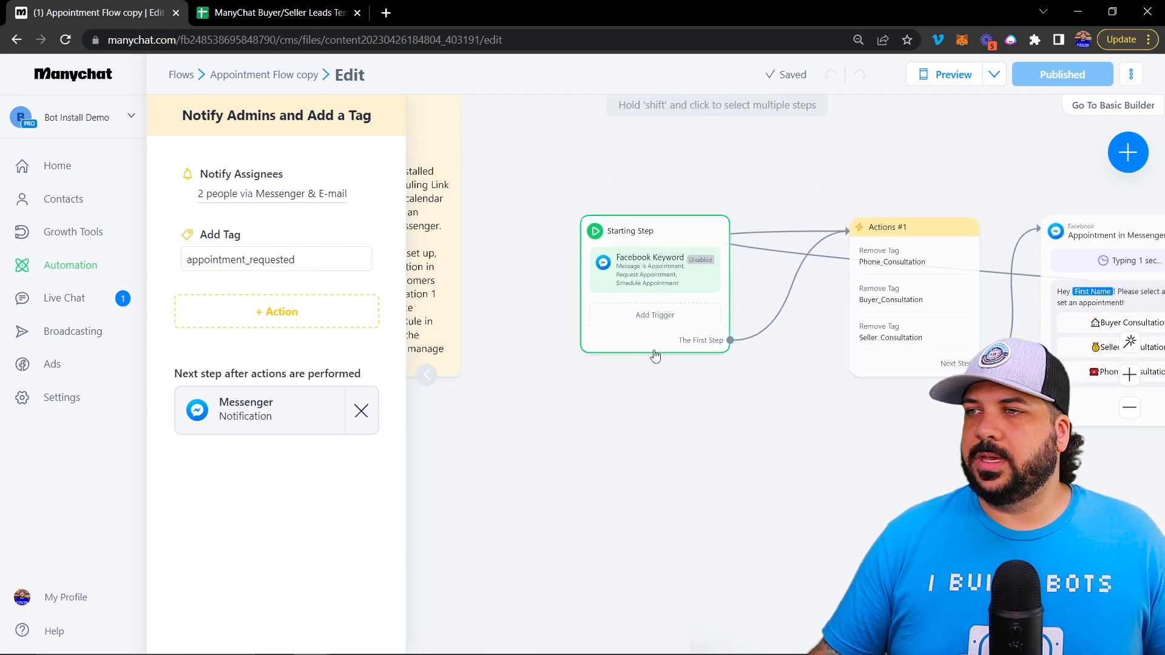
{"action": "left_click", "coordinate": [646, 316]}
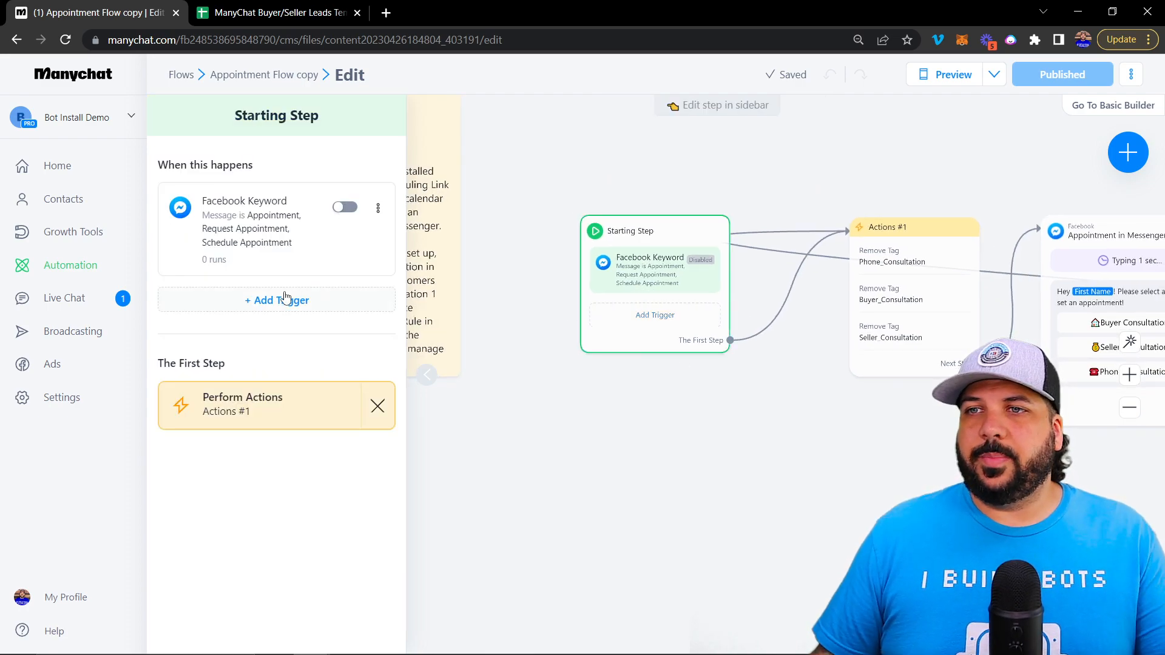
Browse the triggers that can be added to the Starting Step, including QR Code and Messenger Ref URL, and close the list without choosing one
{"action": "left_click", "coordinate": [261, 300]}
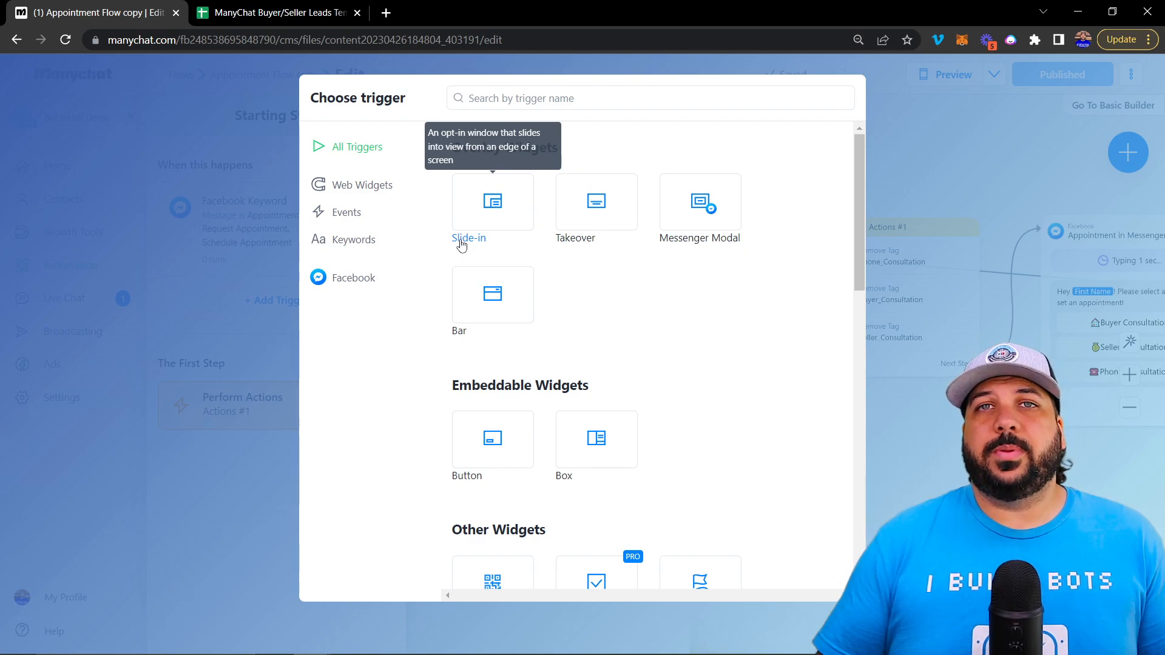
{"action": "scroll", "coordinate": [574, 312], "scroll_direction": "down", "scroll_amount": 4}
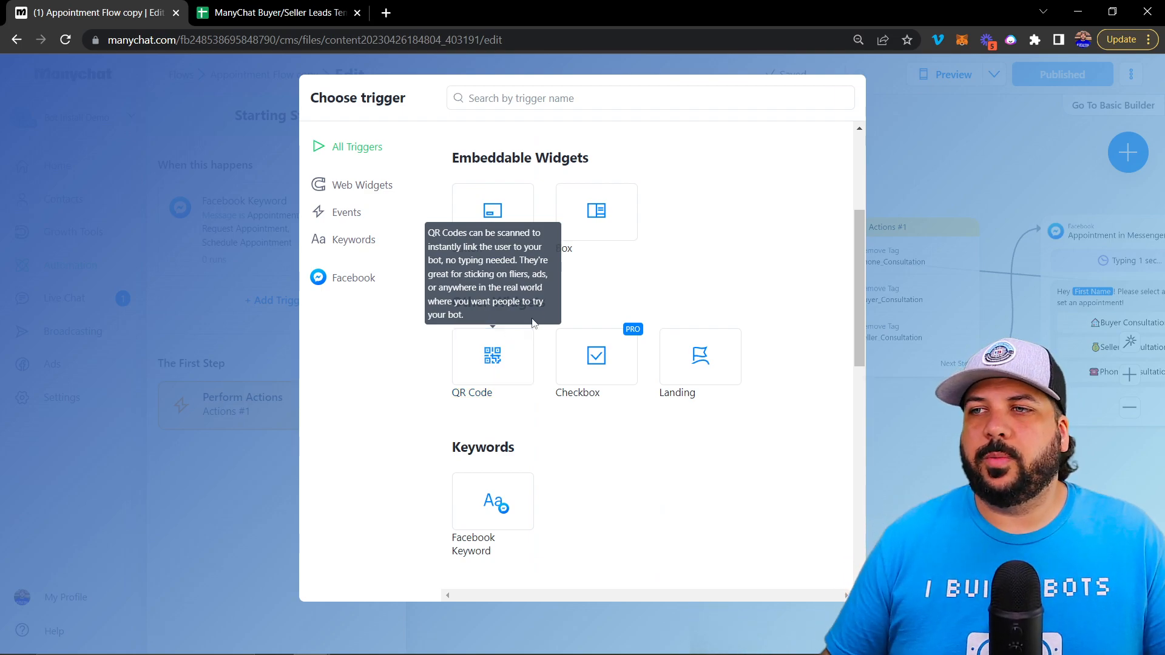
{"action": "scroll", "coordinate": [528, 346], "scroll_direction": "down", "scroll_amount": 3}
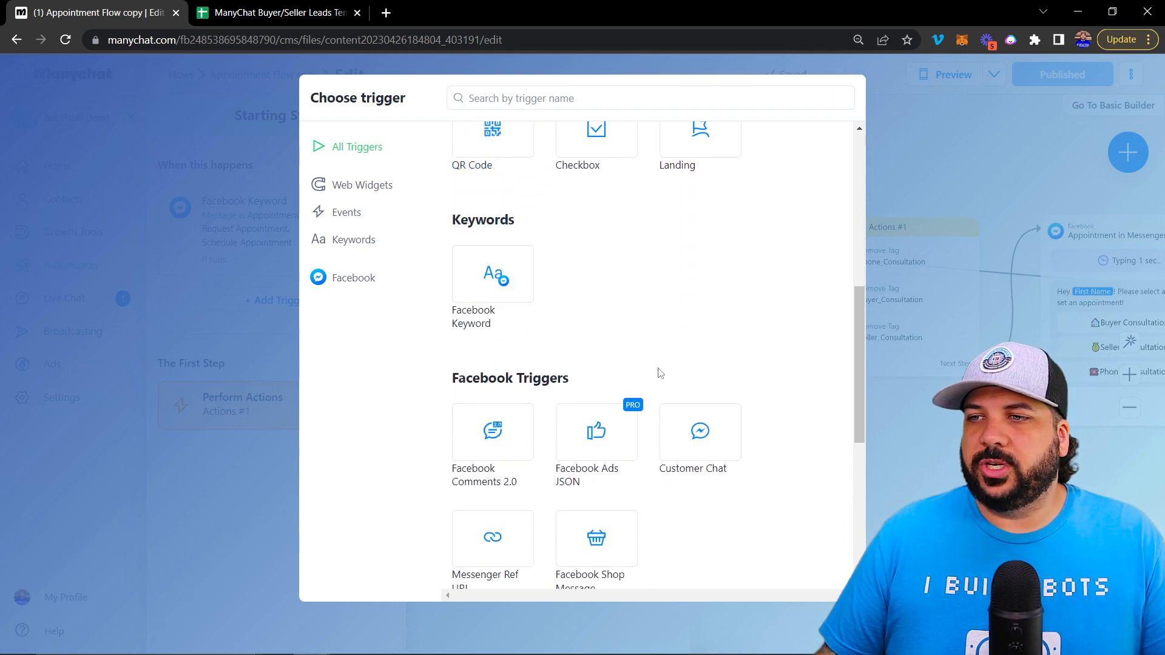
{"action": "scroll", "coordinate": [637, 382], "scroll_direction": "down", "scroll_amount": 1}
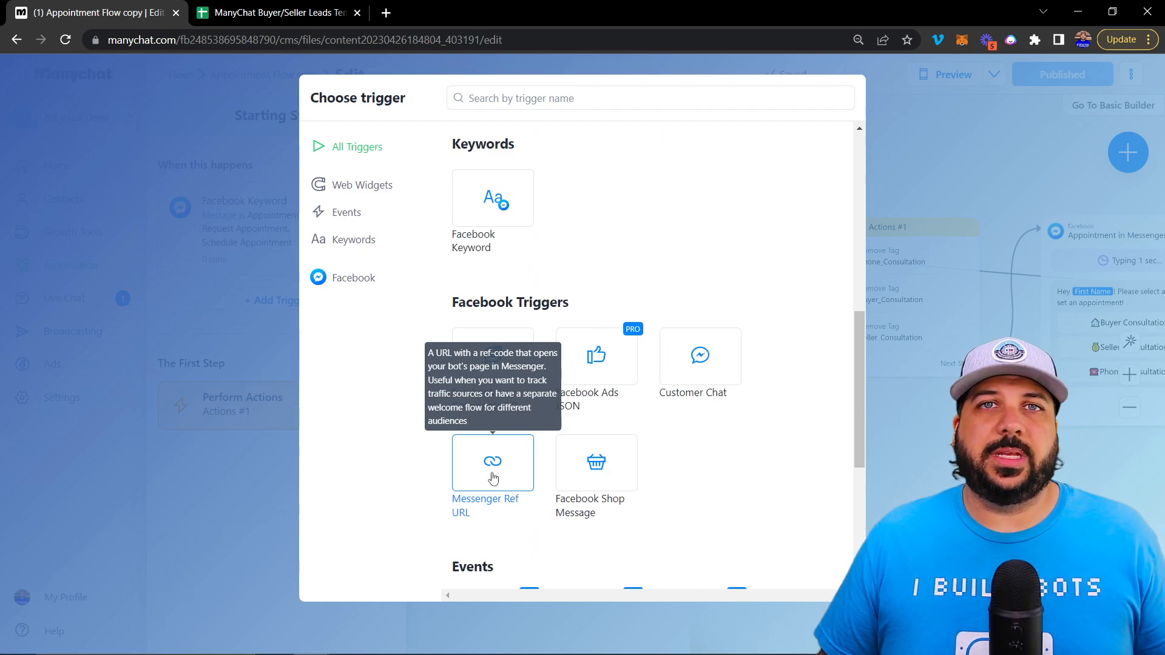
{"action": "left_click", "coordinate": [948, 449]}
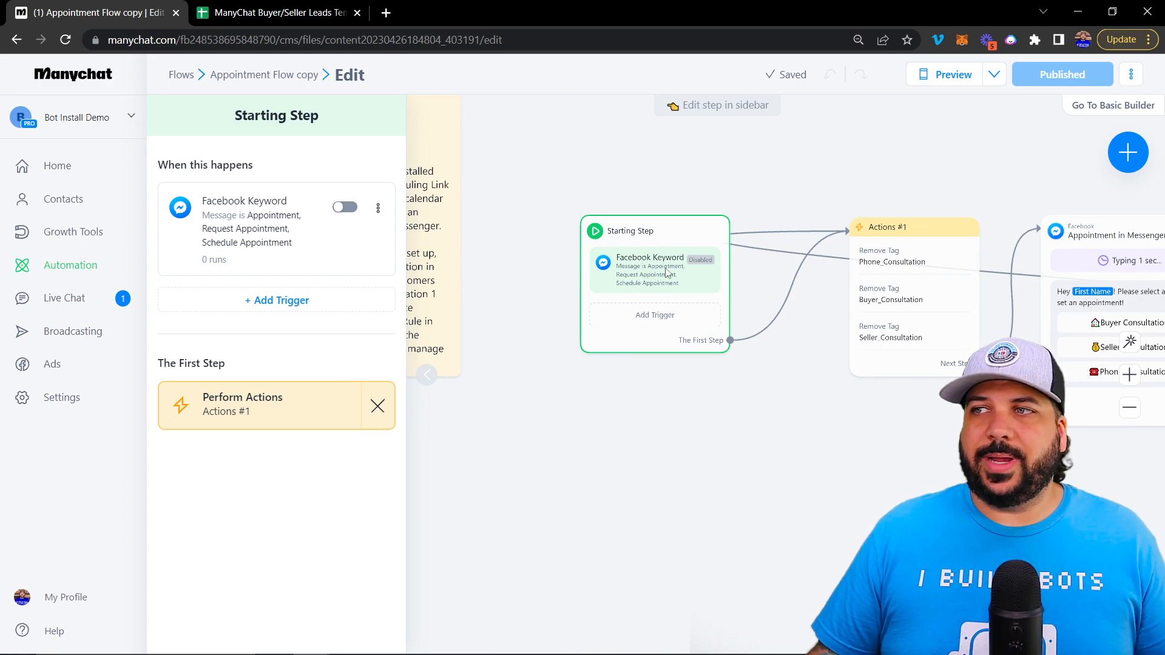
{"action": "scroll", "coordinate": [648, 279], "scroll_direction": "up", "scroll_amount": 5}
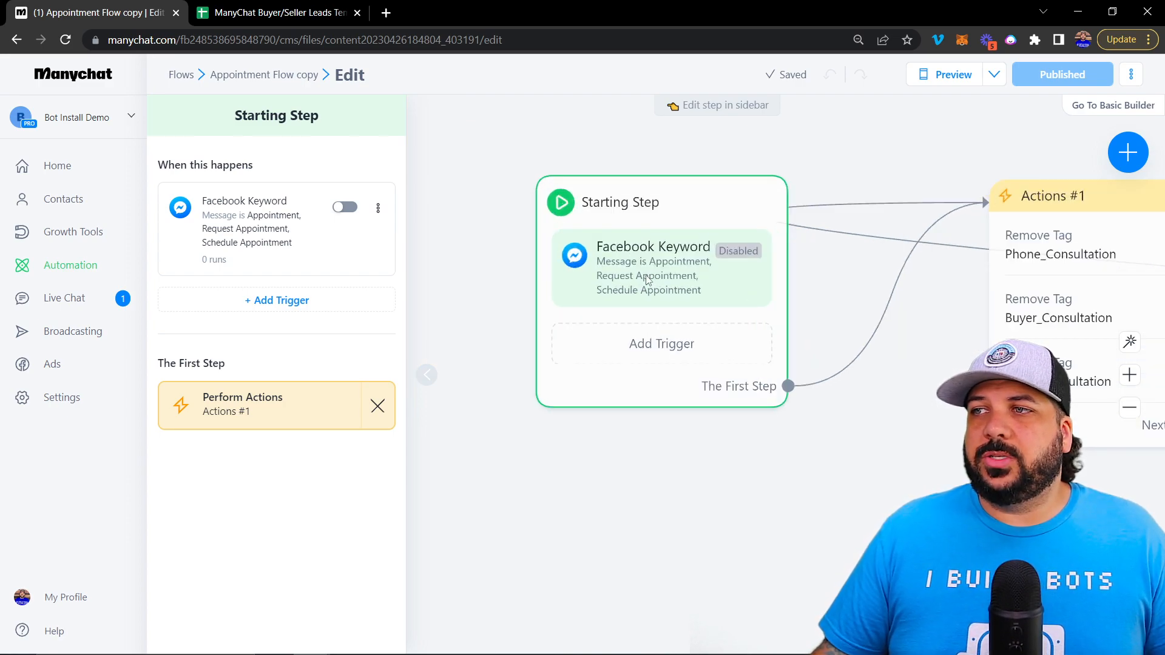